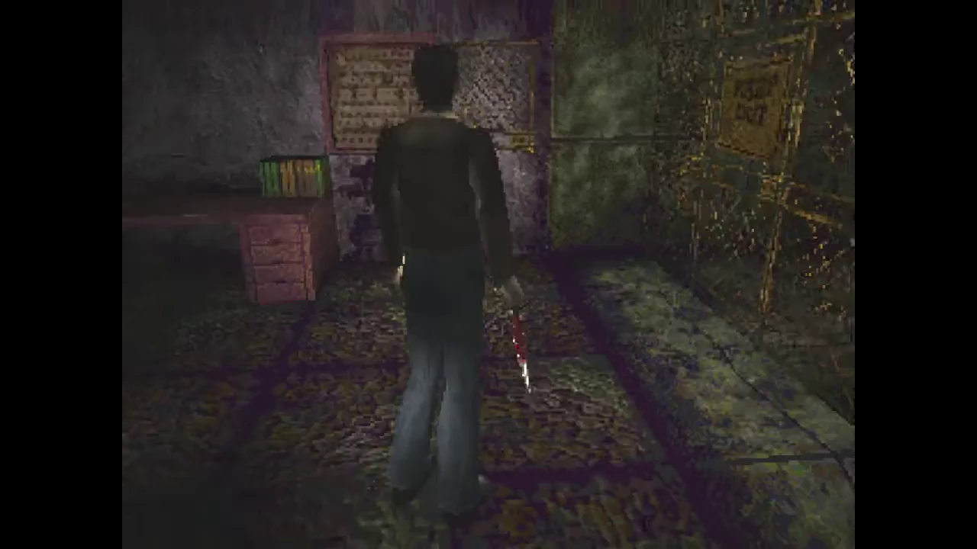
pyautogui.press('Up')
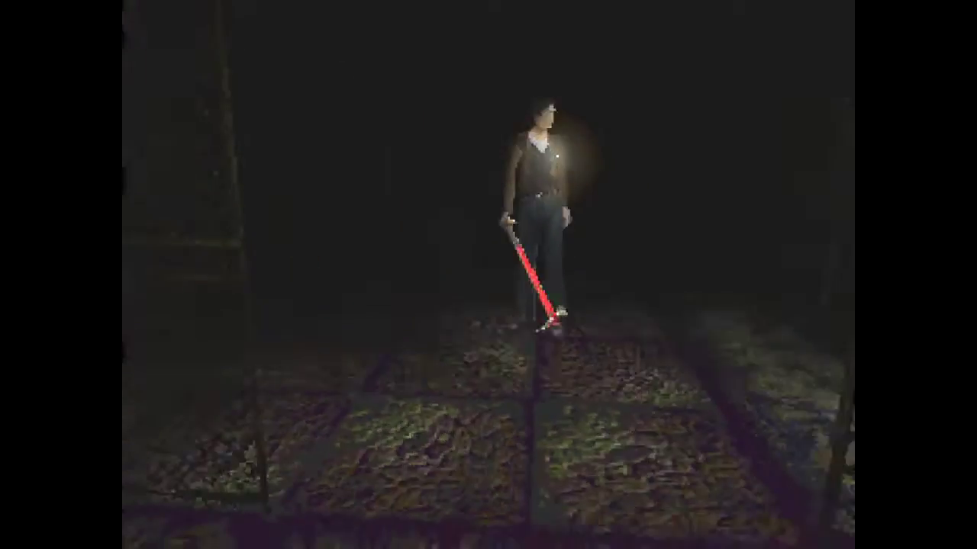
pyautogui.press('Up')
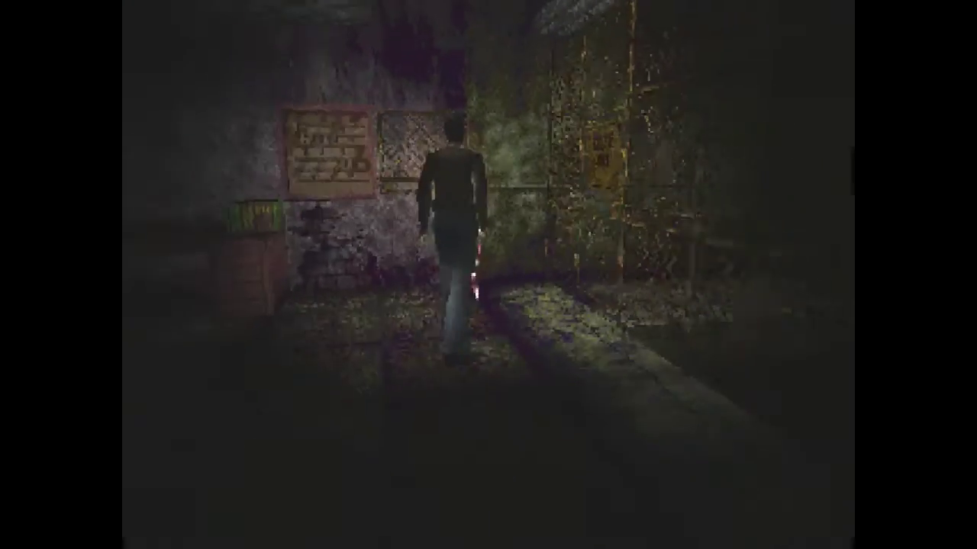
pyautogui.press('Up')
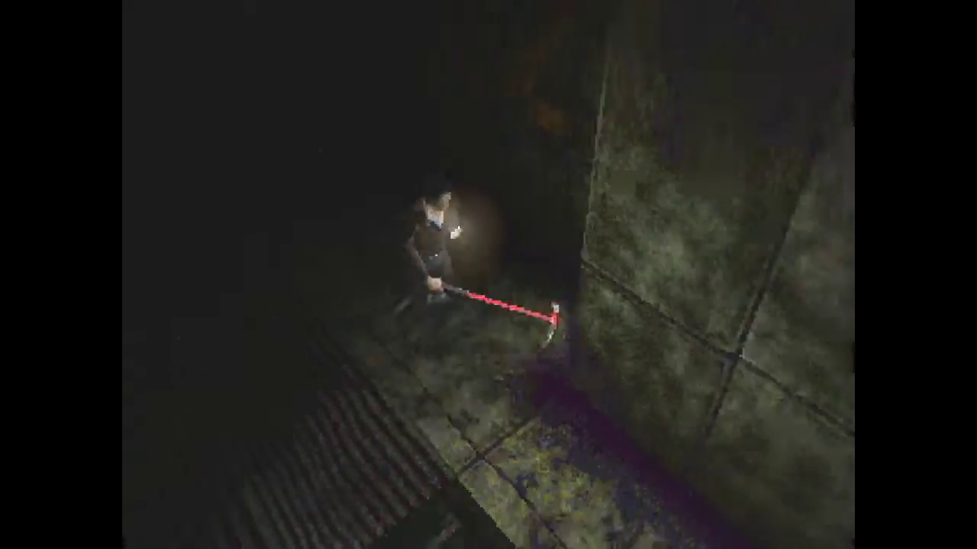
pyautogui.press('Up')
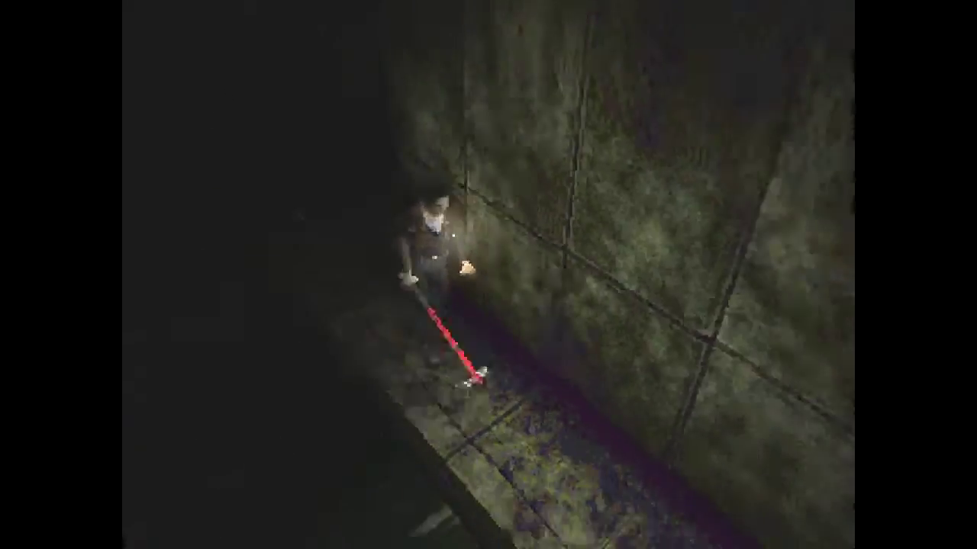
pyautogui.press('Up')
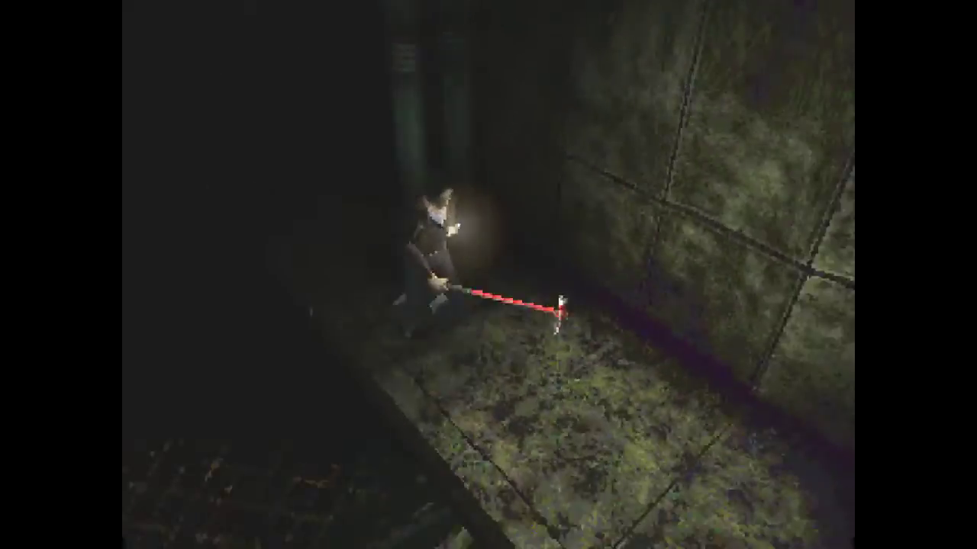
pyautogui.press('Up')
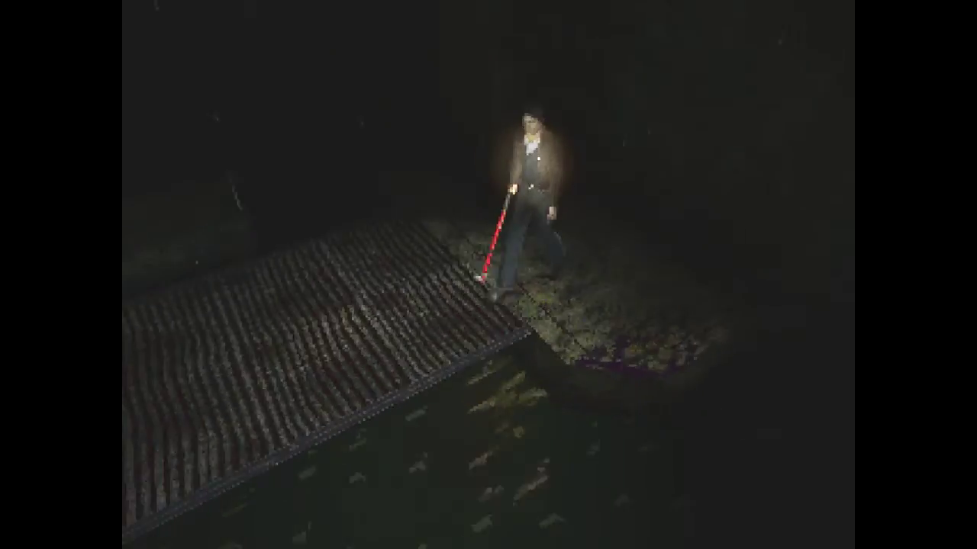
pyautogui.press('Up')
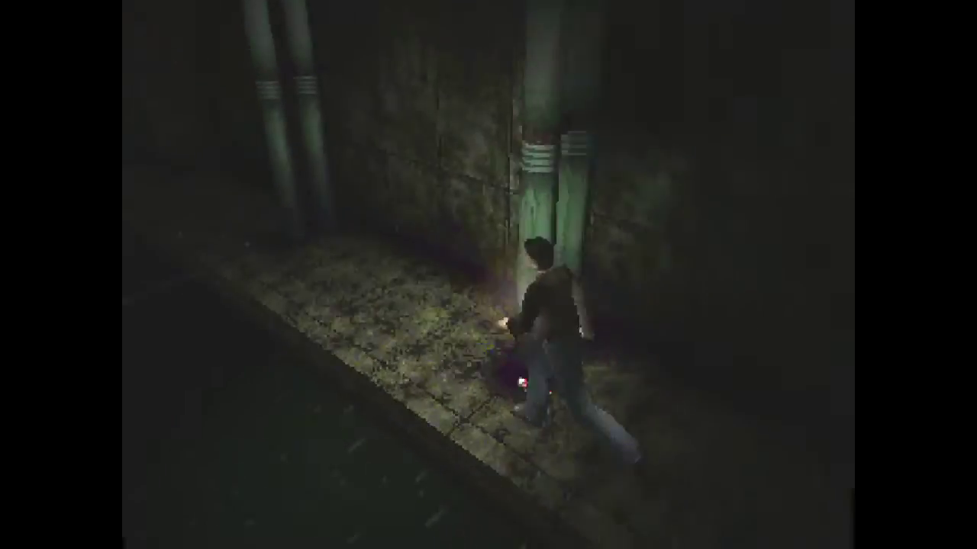
pyautogui.press('Up')
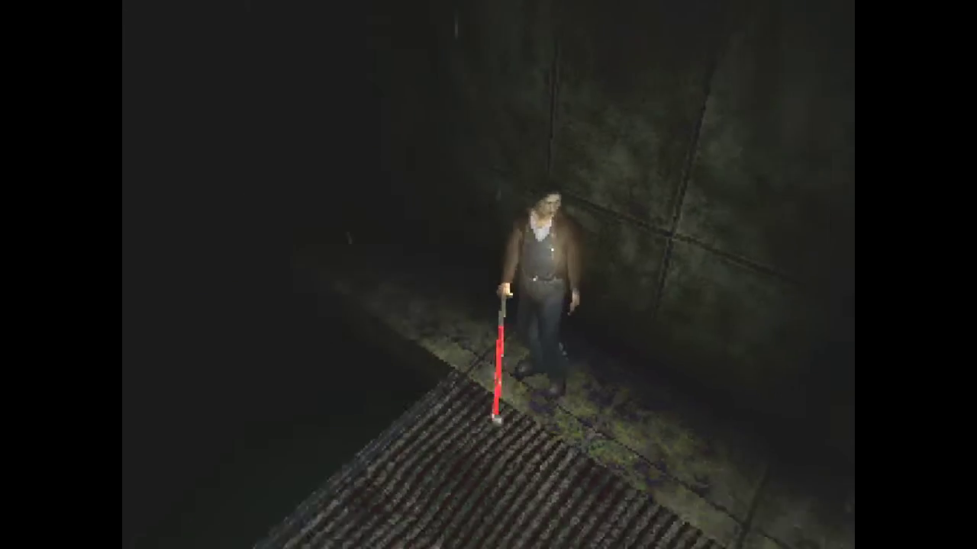
pyautogui.press('Up')
pyautogui.press('Up')
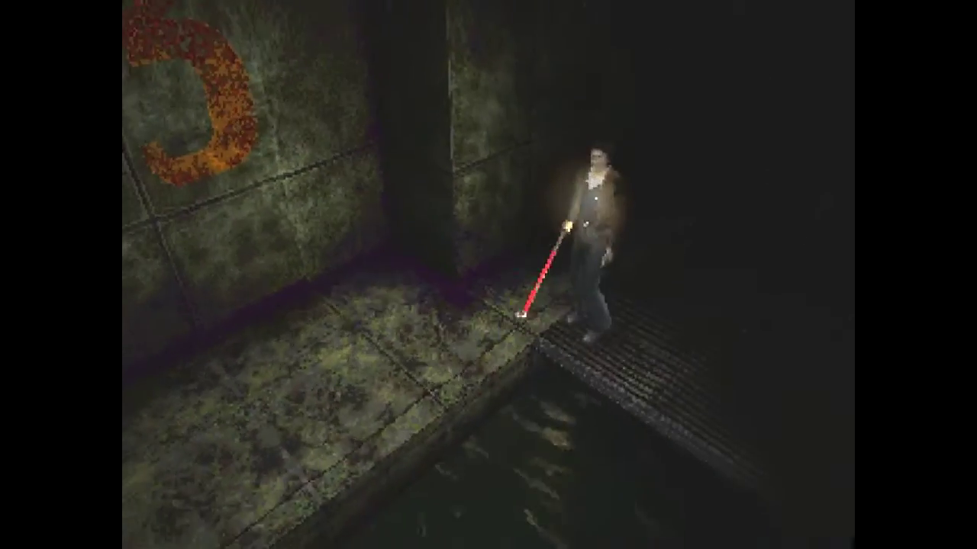
pyautogui.press('Up')
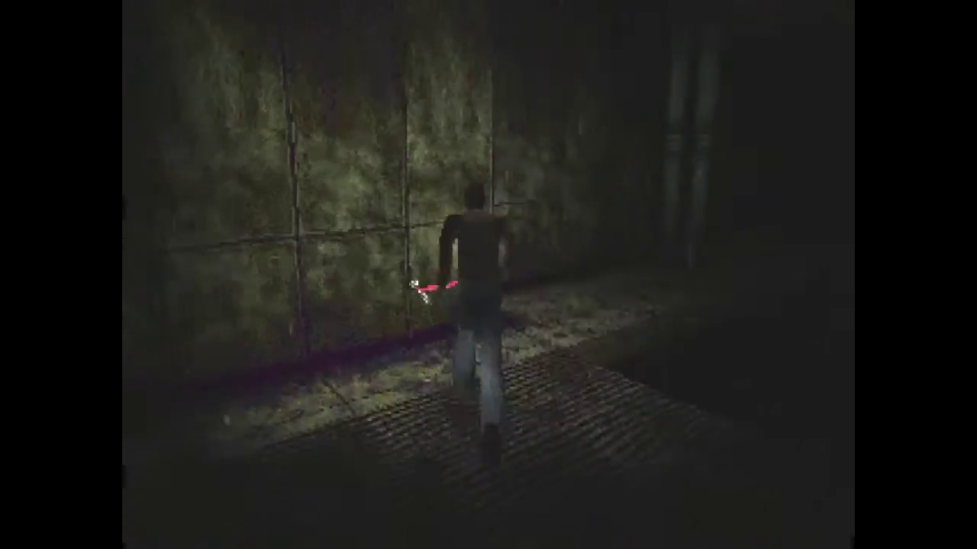
pyautogui.press('Up')
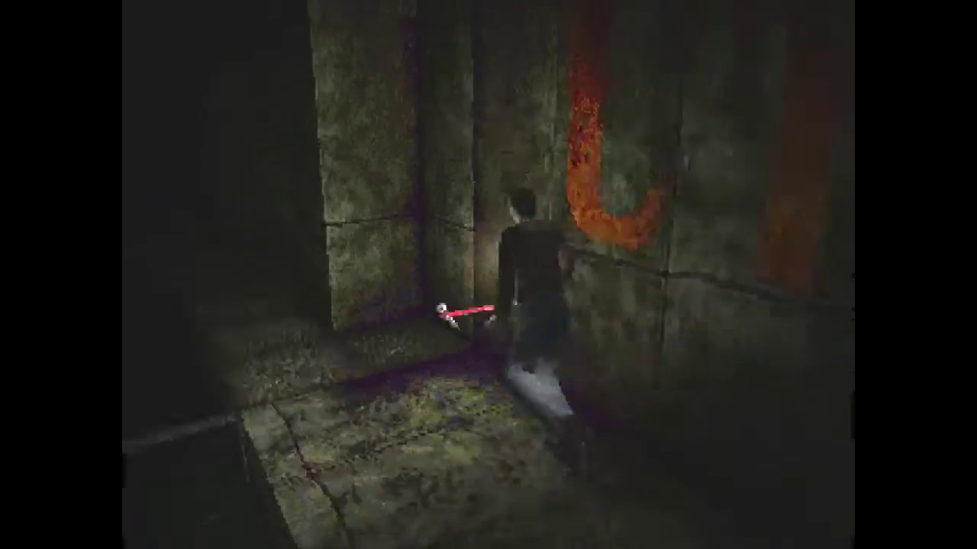
pyautogui.press('Up')
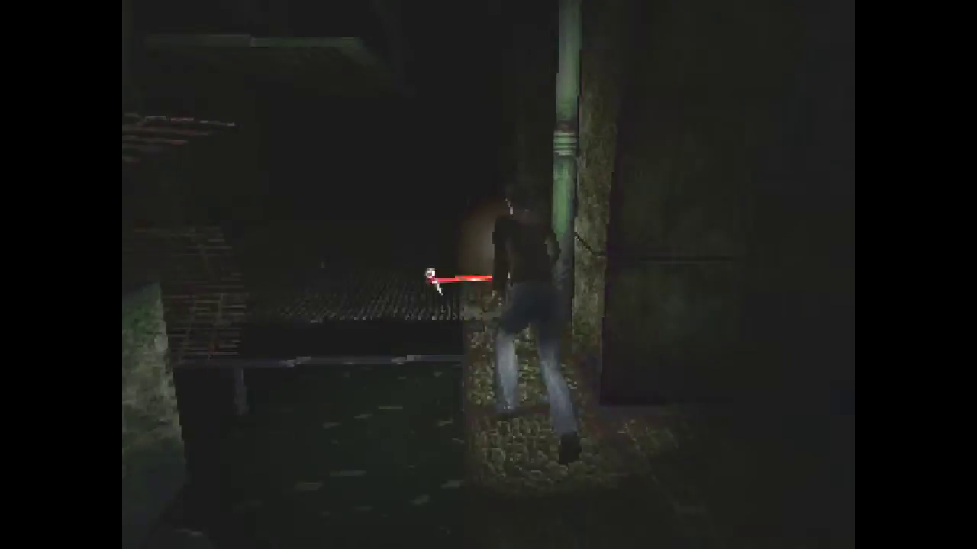
pyautogui.press('Left')
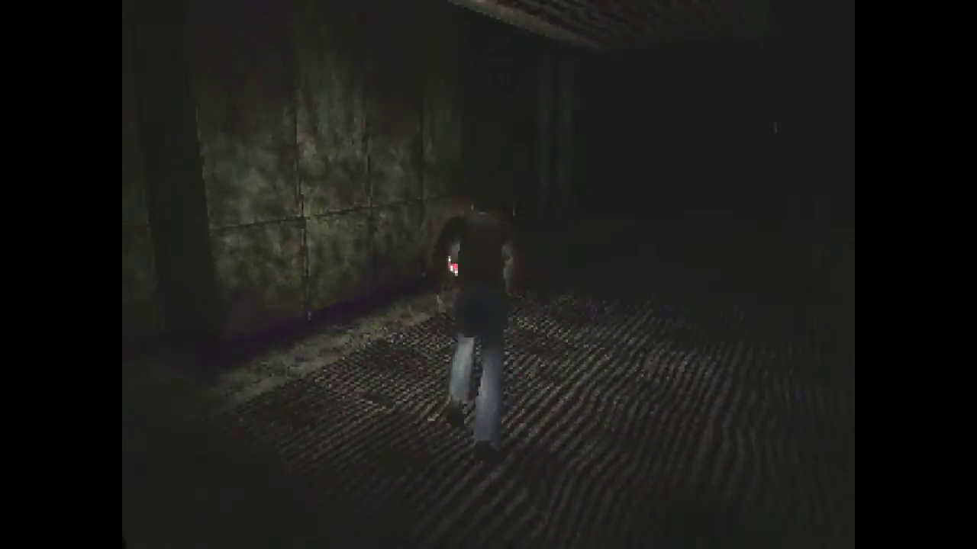
pyautogui.press('Up')
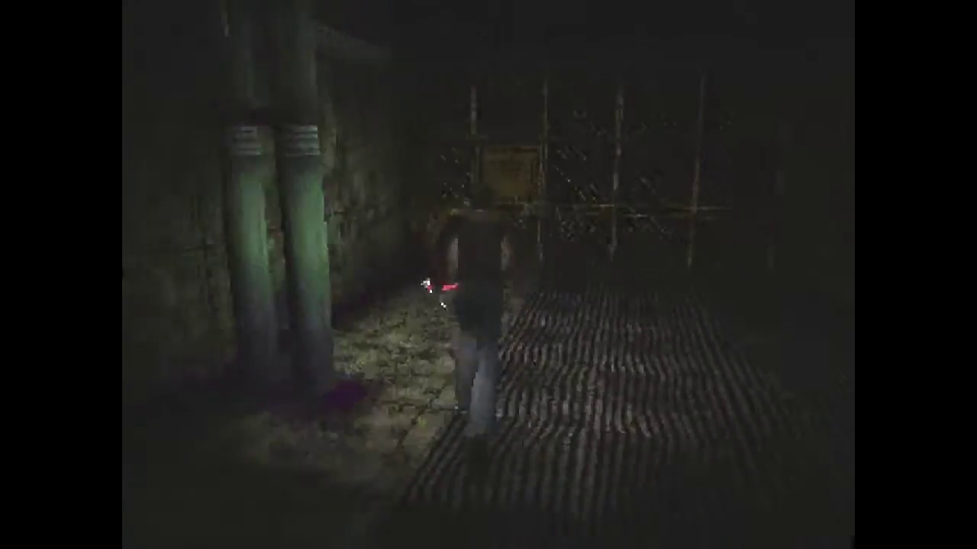
pyautogui.press('Left')
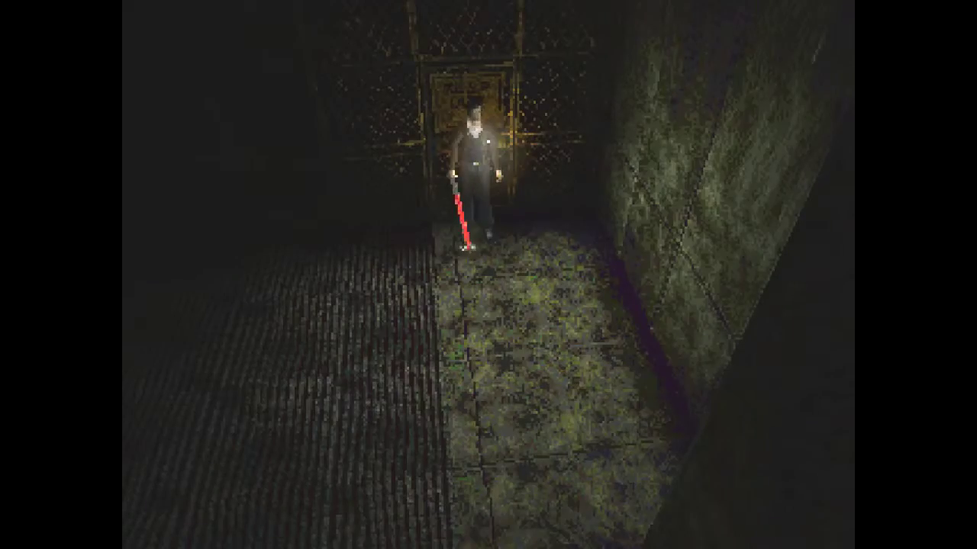
pyautogui.press('Up')
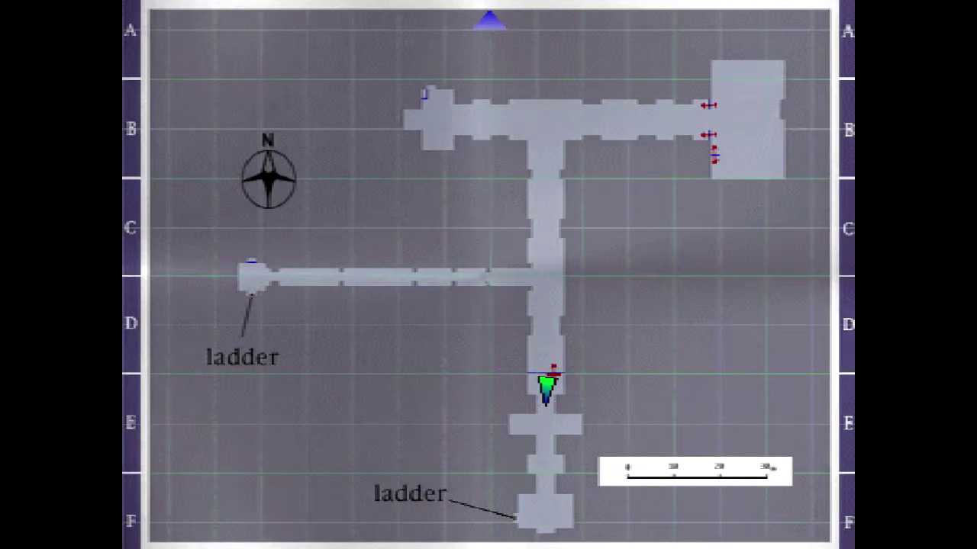
pyautogui.press('Escape')
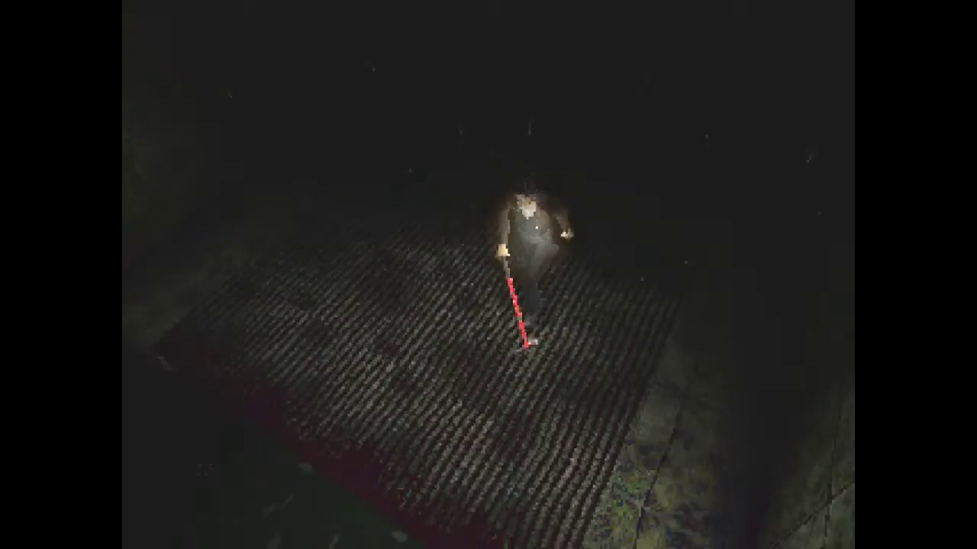
pyautogui.press('Up')
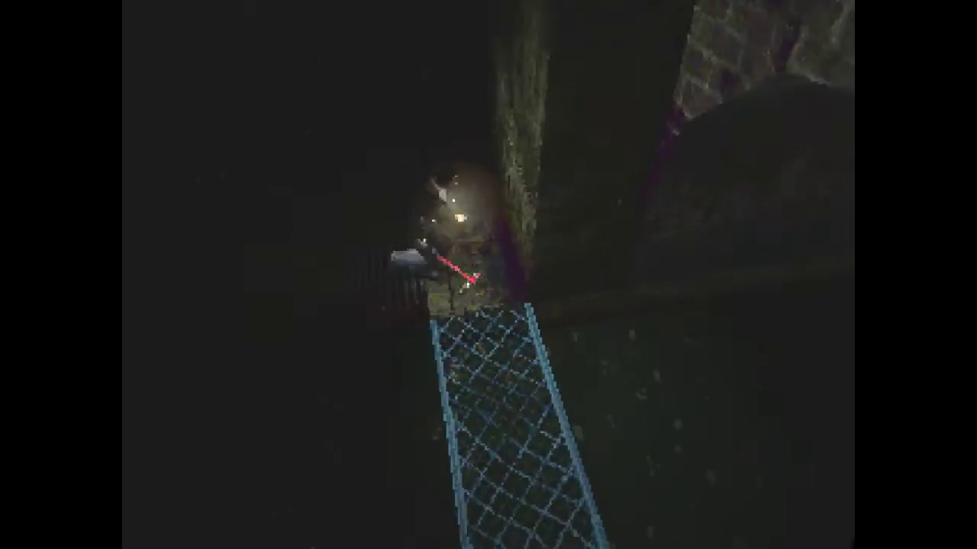
pyautogui.press('Up')
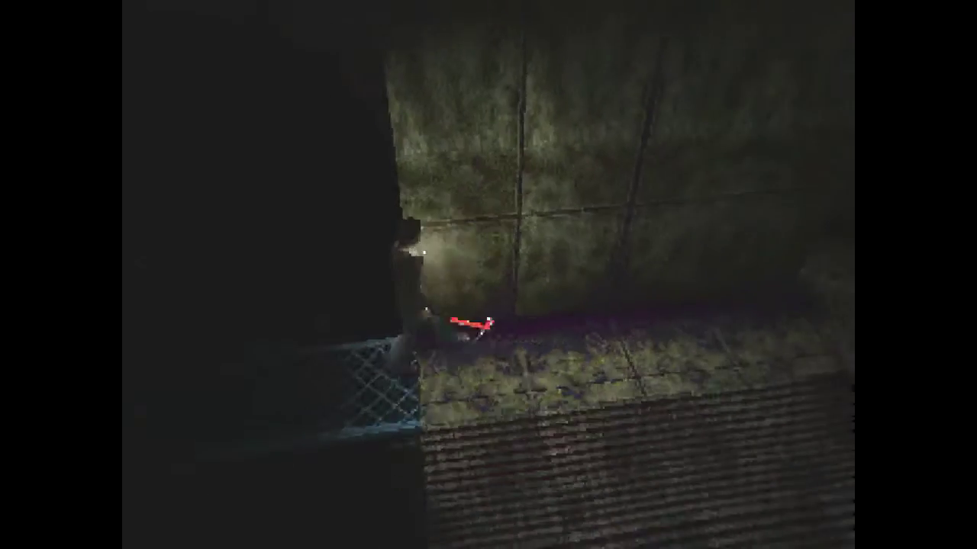
pyautogui.press('Up')
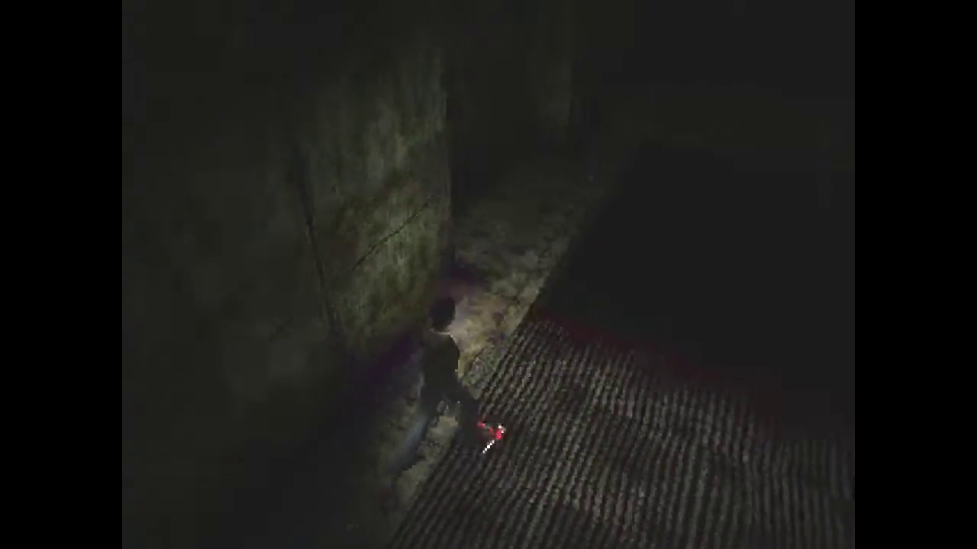
pyautogui.press('Up')
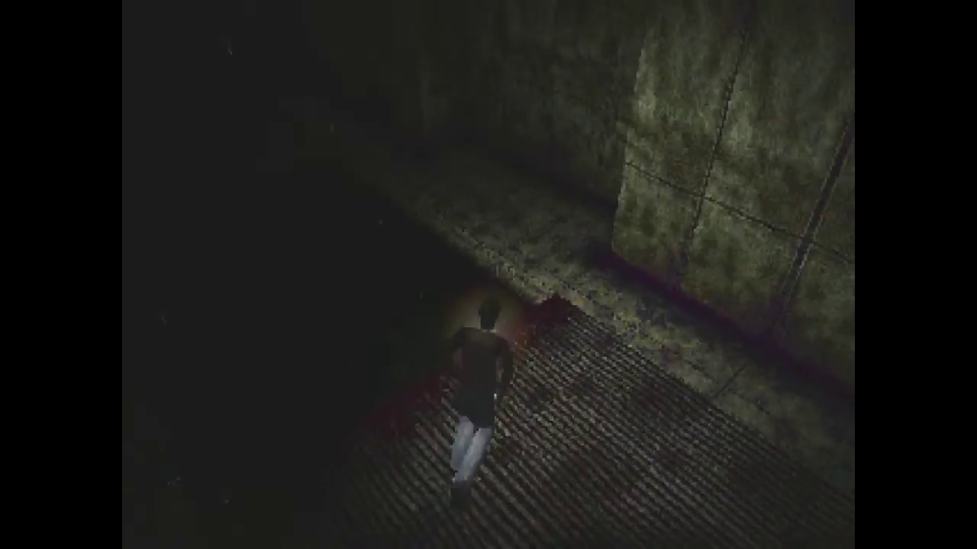
pyautogui.press('Up')
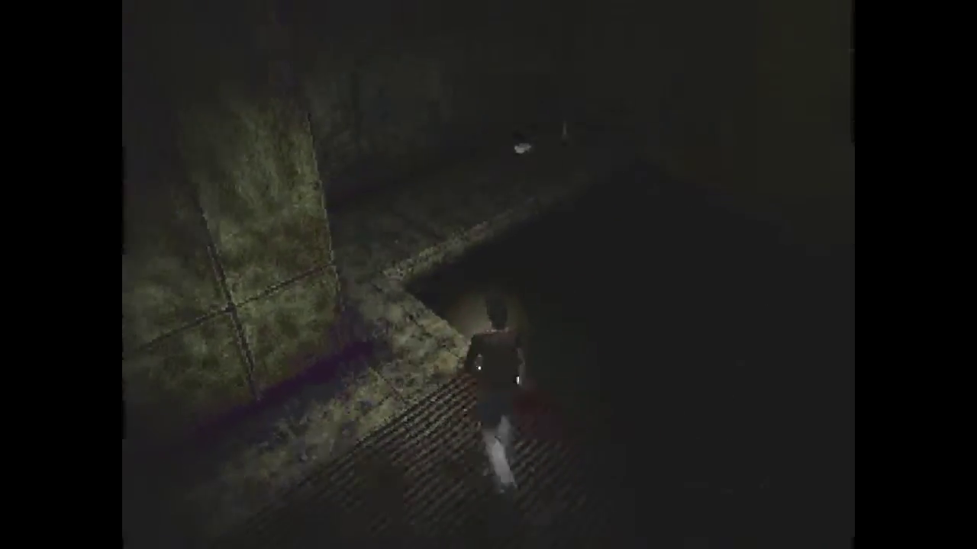
pyautogui.press('Up')
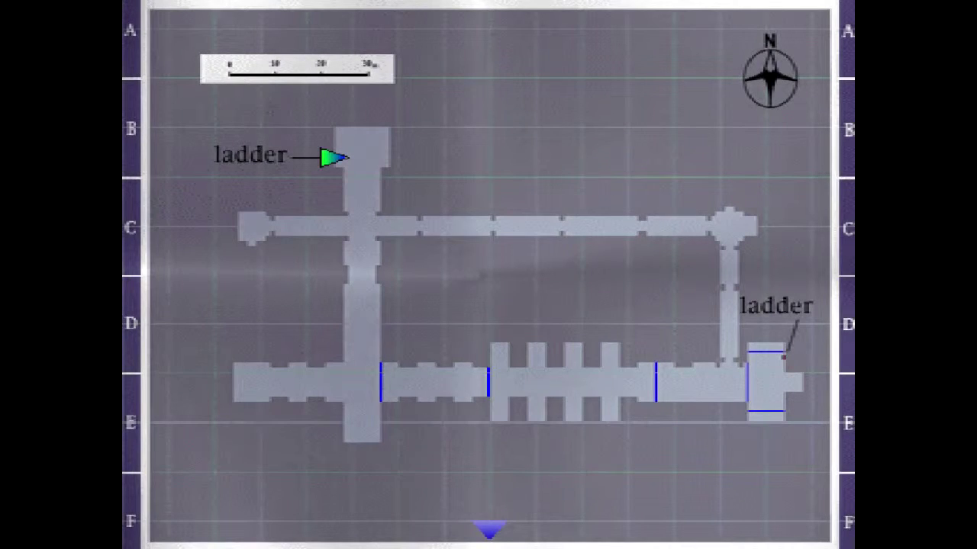
pyautogui.press('Escape')
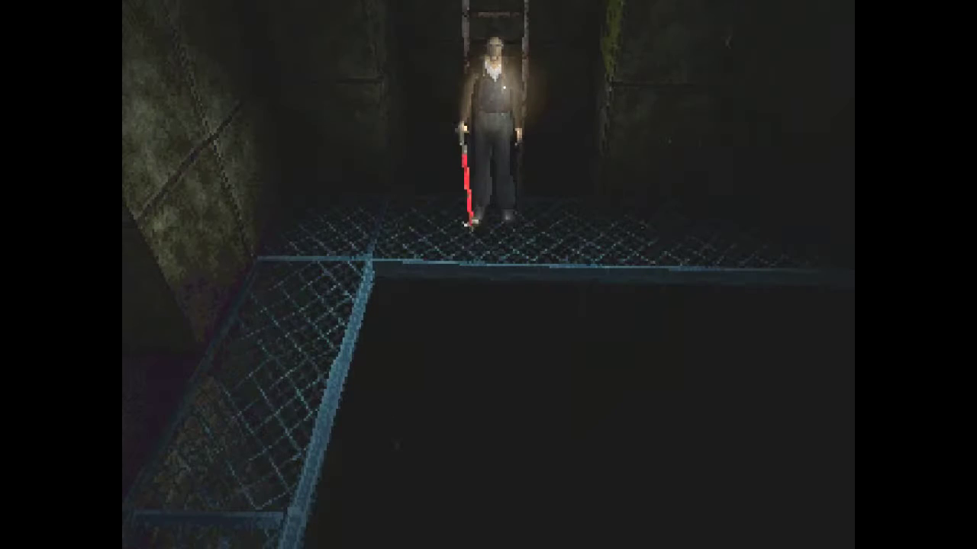
pyautogui.press('Right')
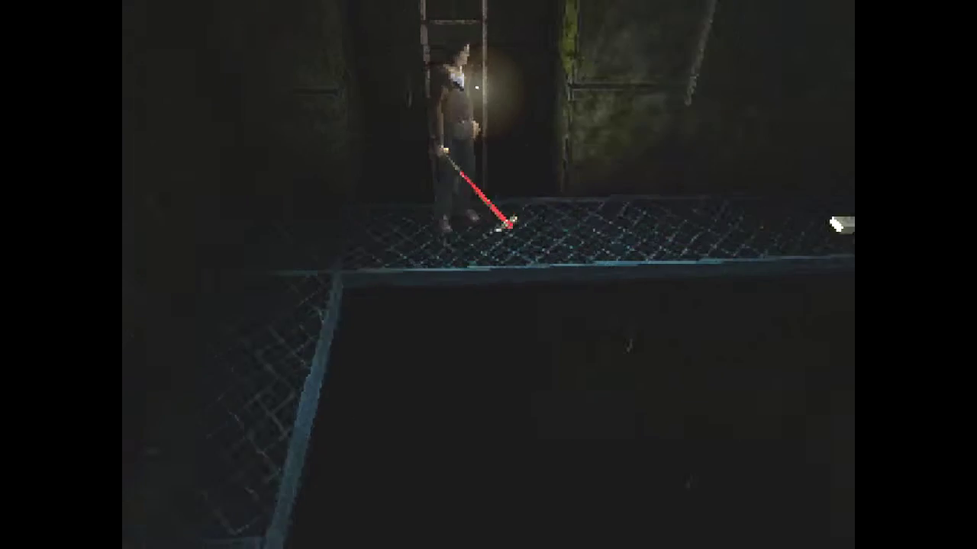
pyautogui.press('Right')
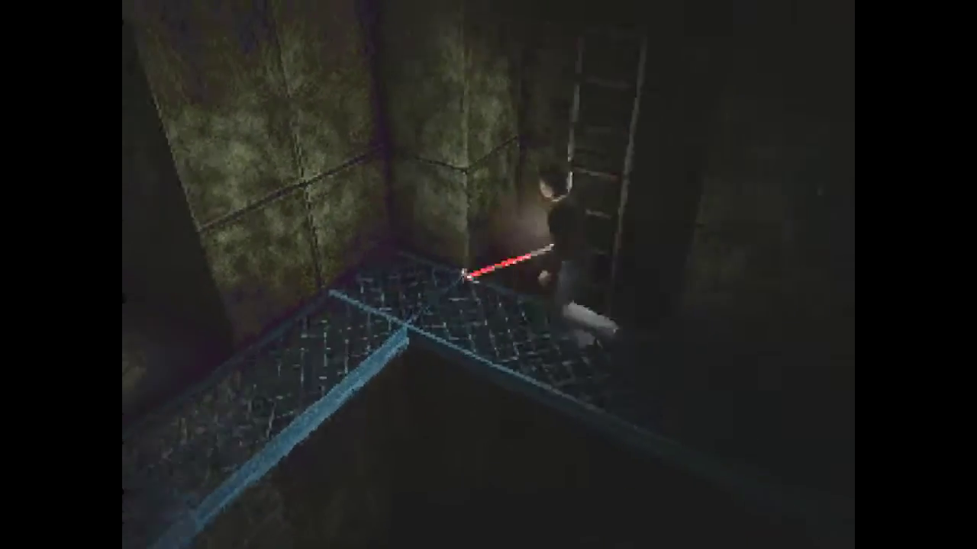
pyautogui.press('Up')
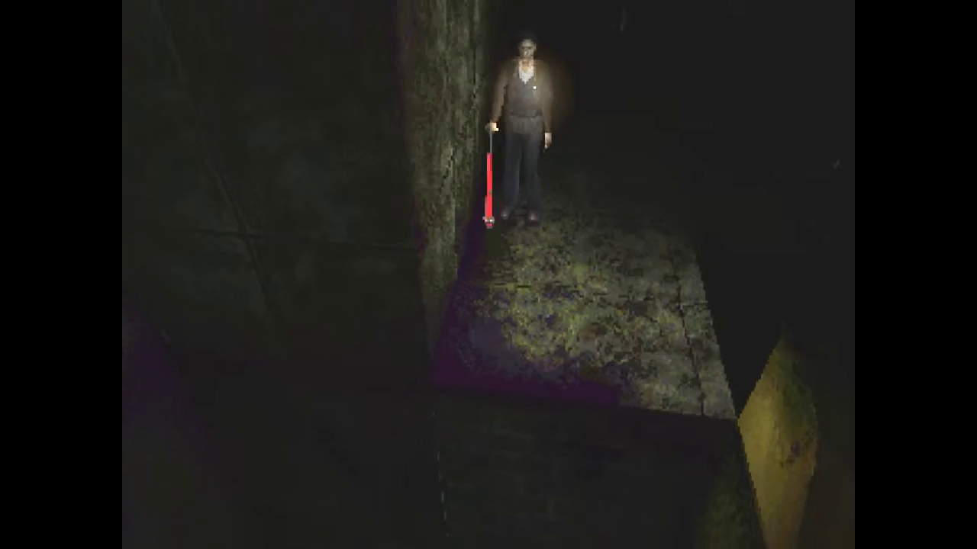
pyautogui.press('Up')
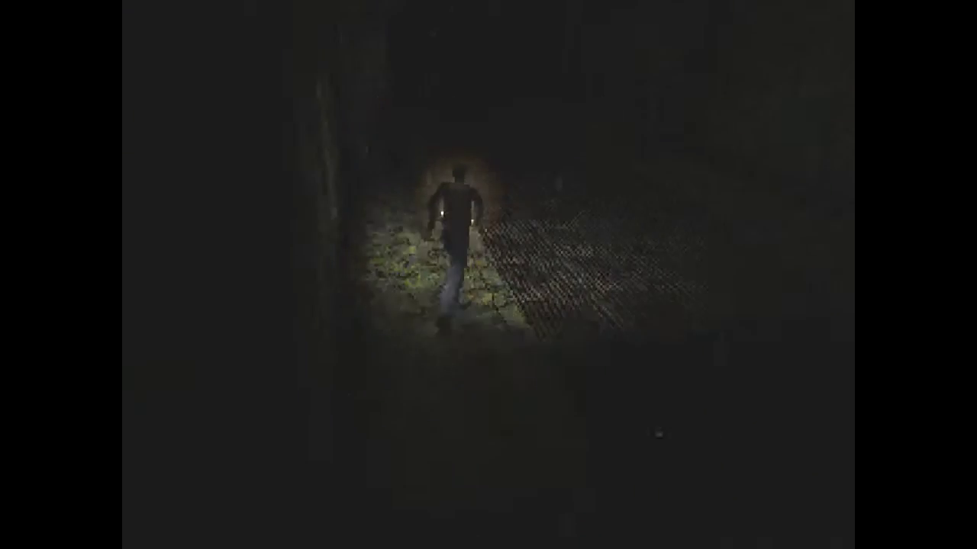
pyautogui.press('Up')
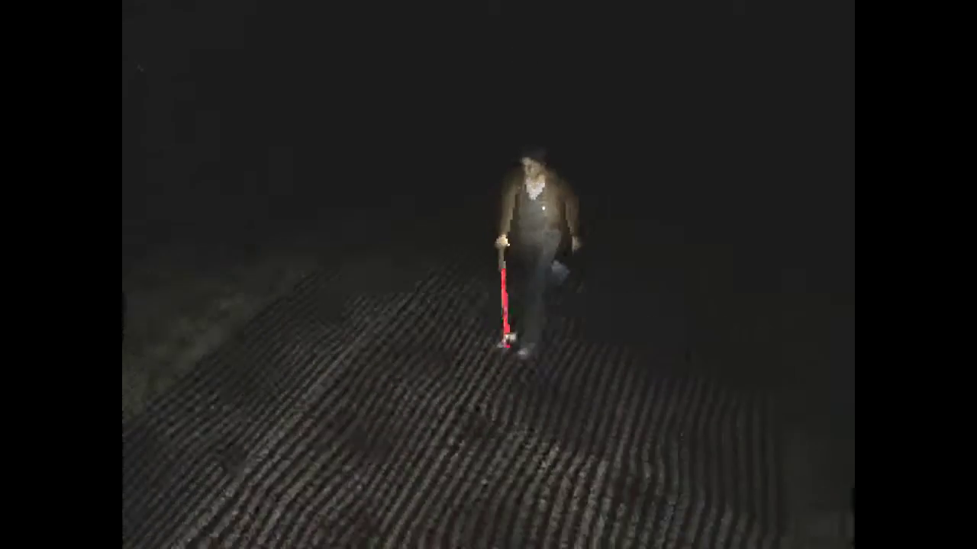
pyautogui.press('Up')
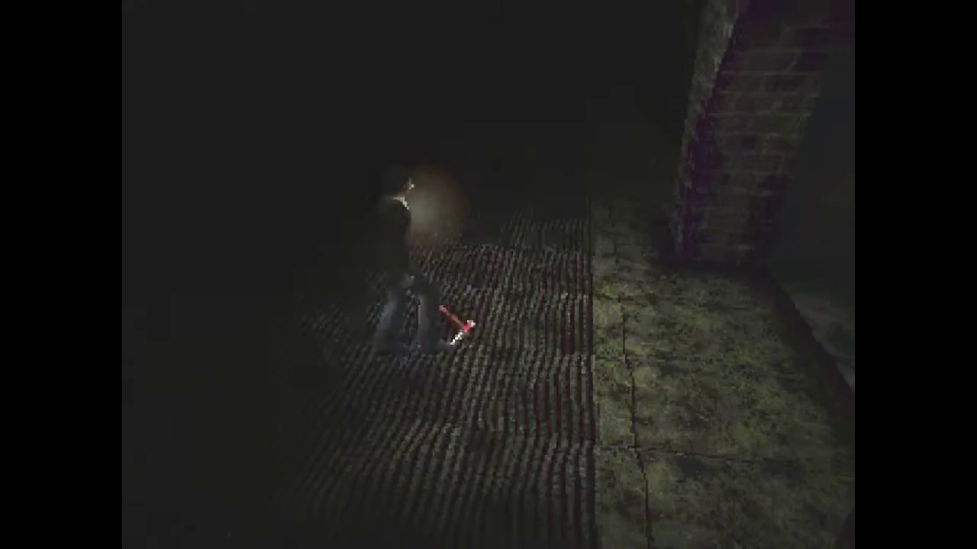
pyautogui.press('Up')
pyautogui.press('Up')
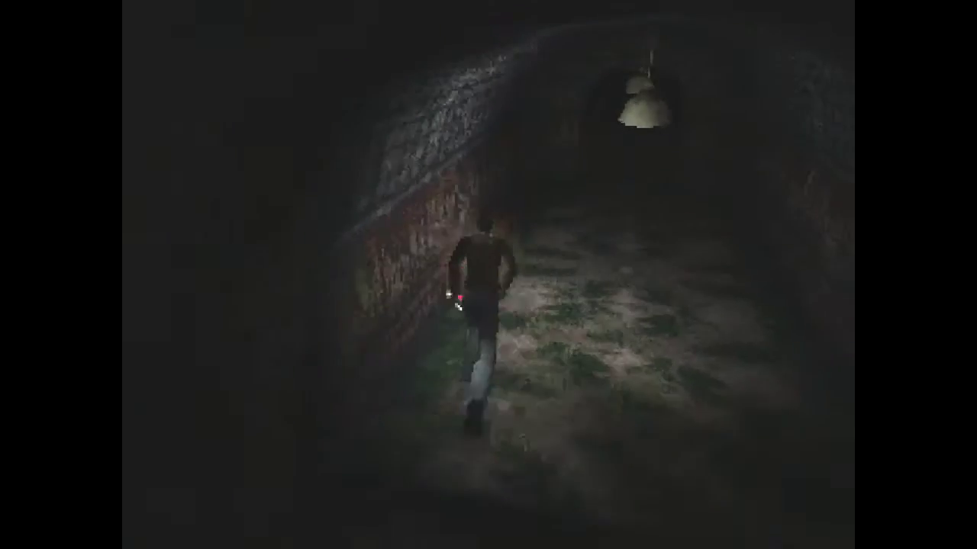
pyautogui.press('Up')
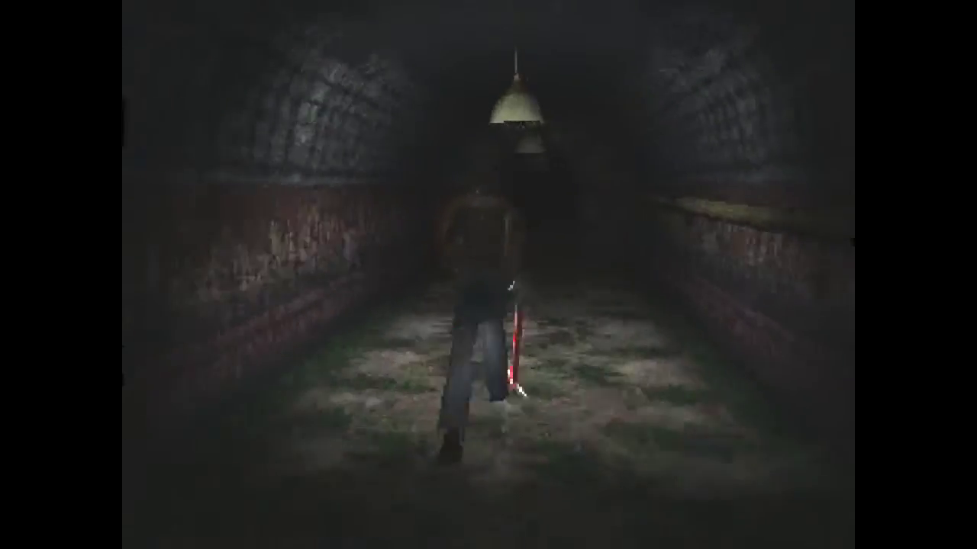
pyautogui.press('Up')
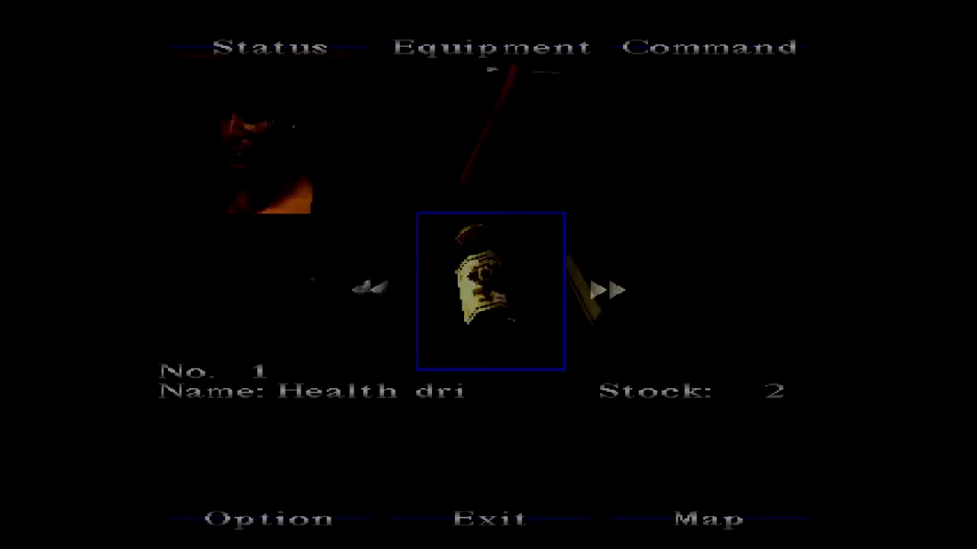
pyautogui.press('Right')
pyautogui.press('Return')
pyautogui.press('Return')
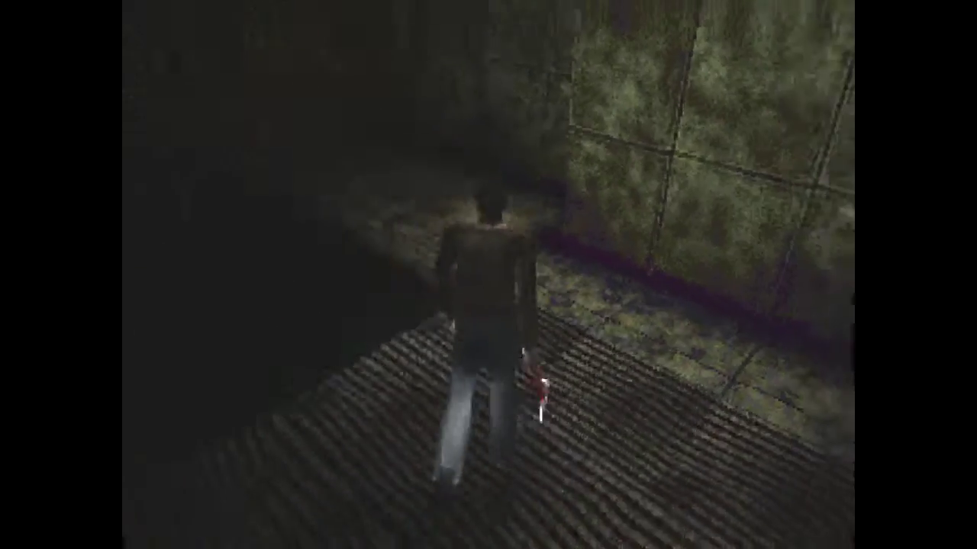
pyautogui.press('Up')
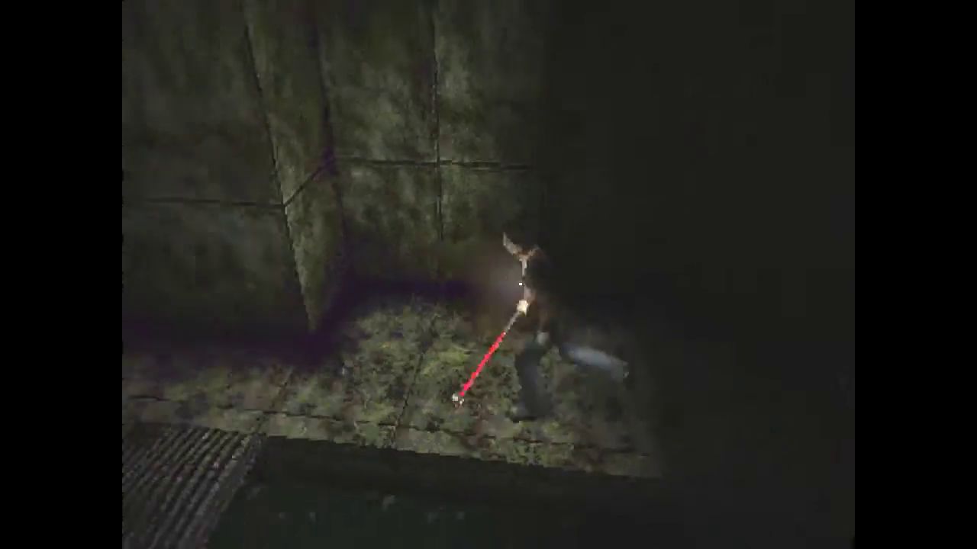
pyautogui.press('Up')
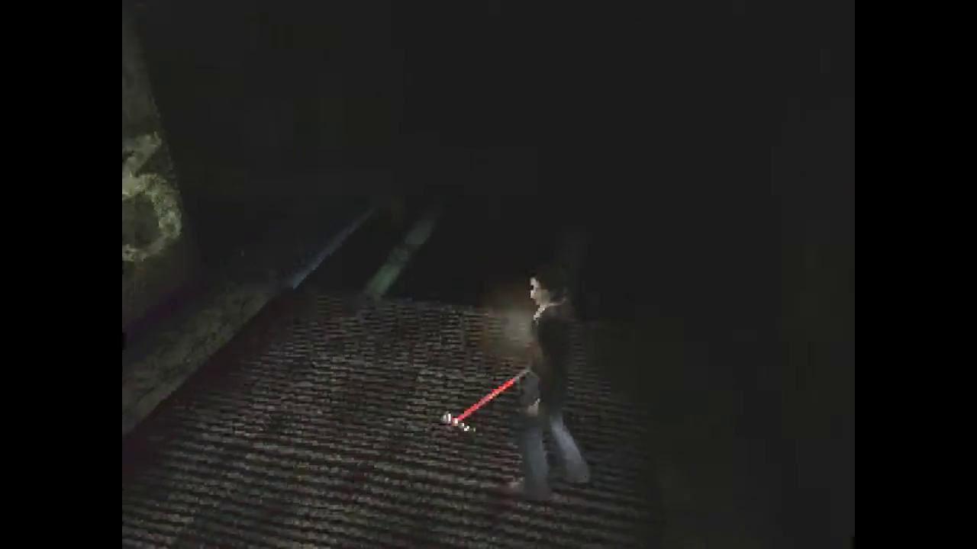
pyautogui.press('Up')
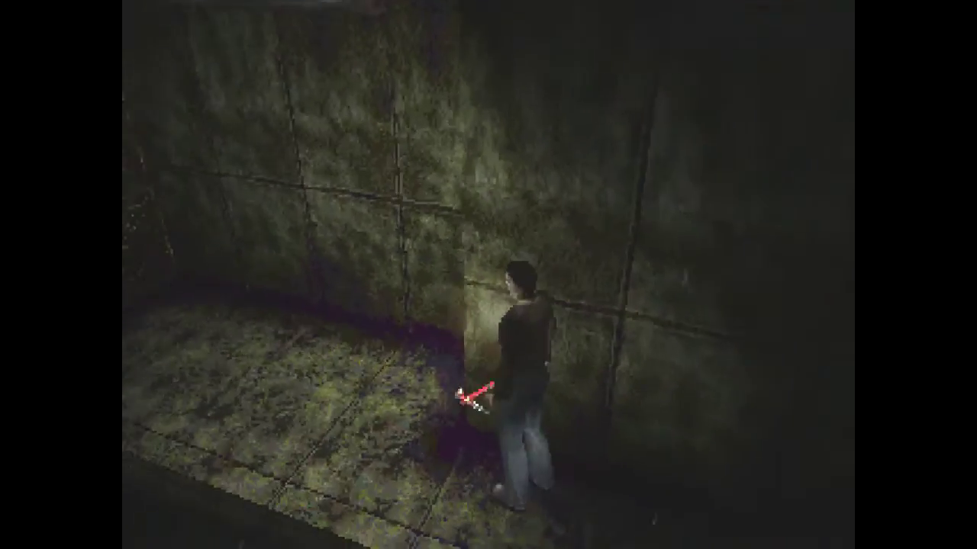
pyautogui.press('Right')
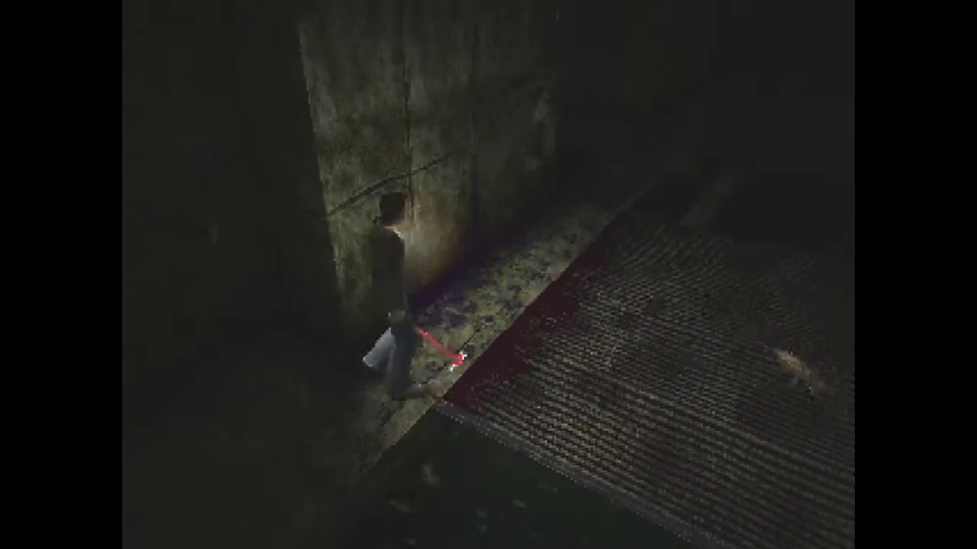
pyautogui.press('Left')
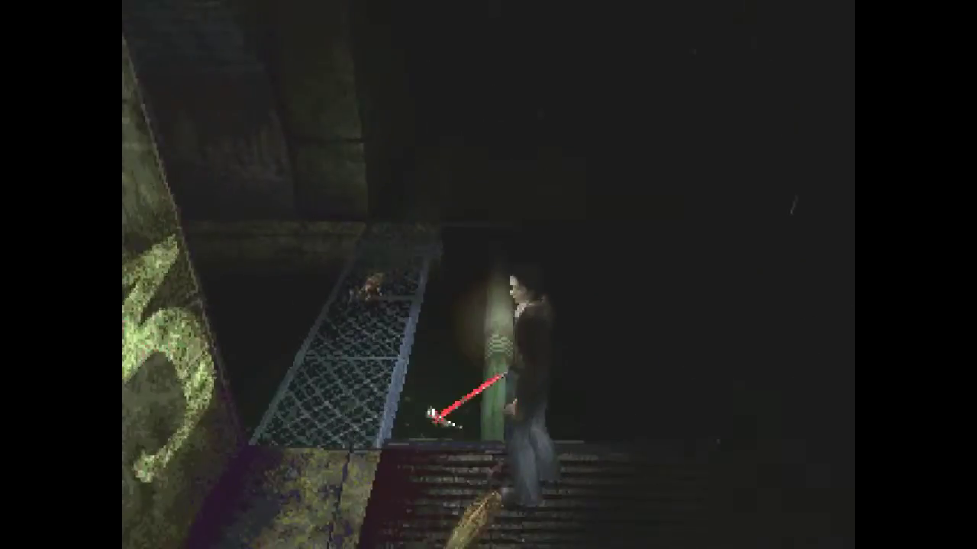
pyautogui.press('Up')
pyautogui.press('Up')
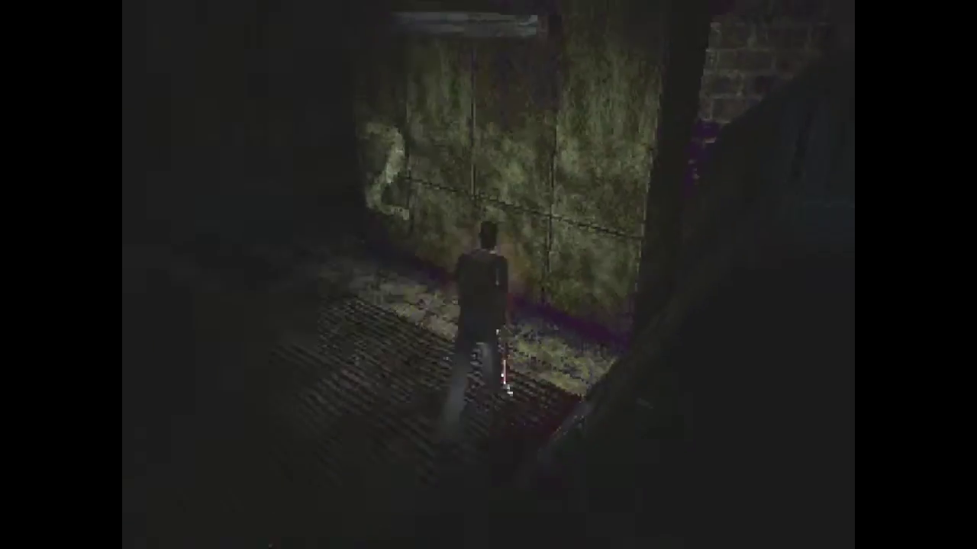
pyautogui.press('Left')
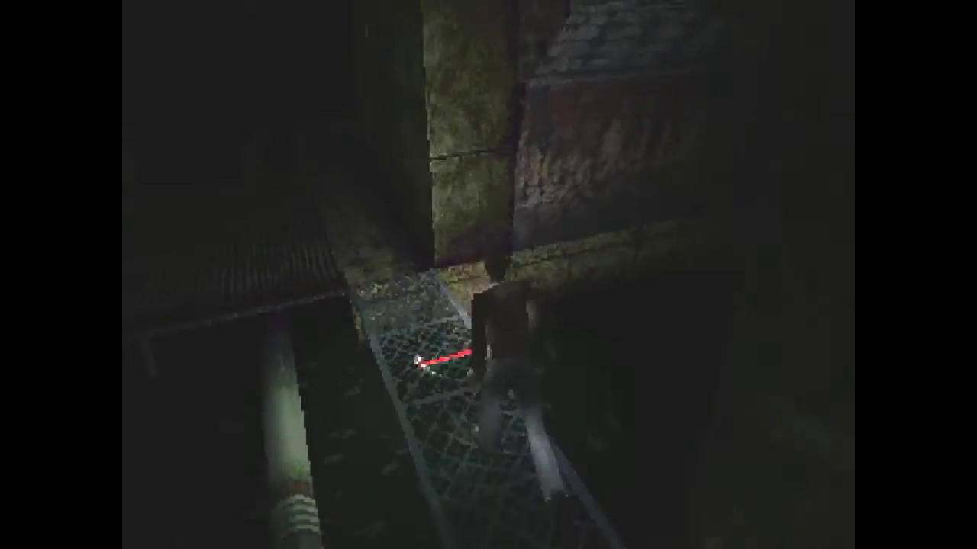
pyautogui.press('Up')
pyautogui.press('Up')
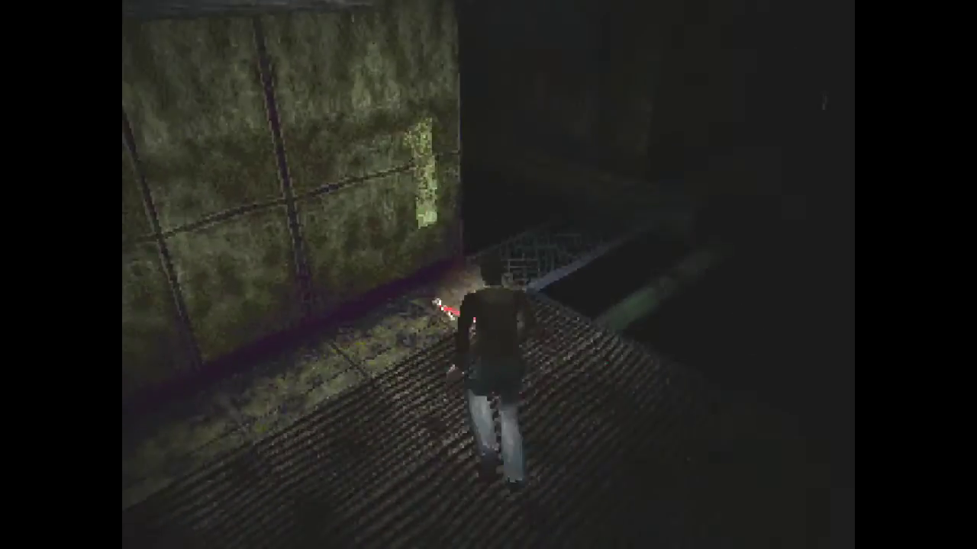
pyautogui.press('Up')
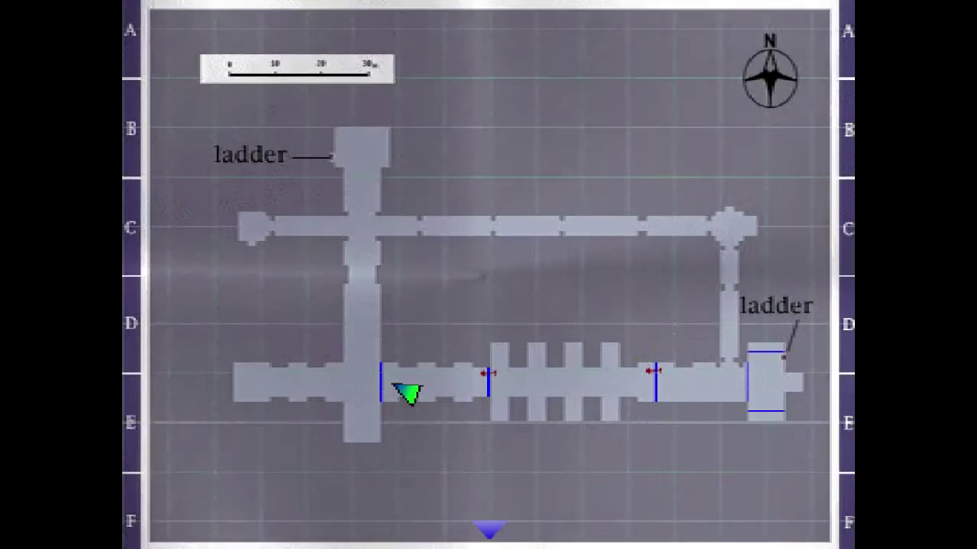
pyautogui.press('Escape')
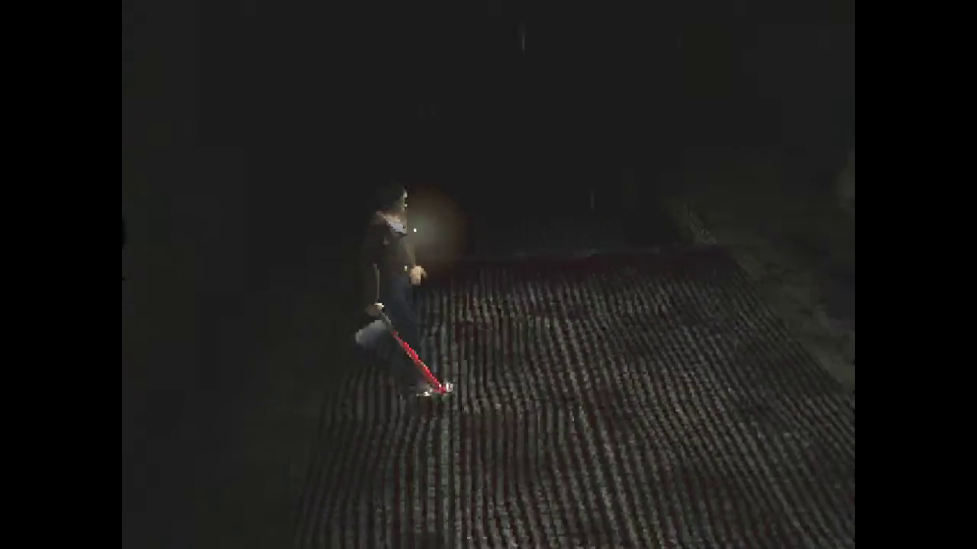
pyautogui.press('Up')
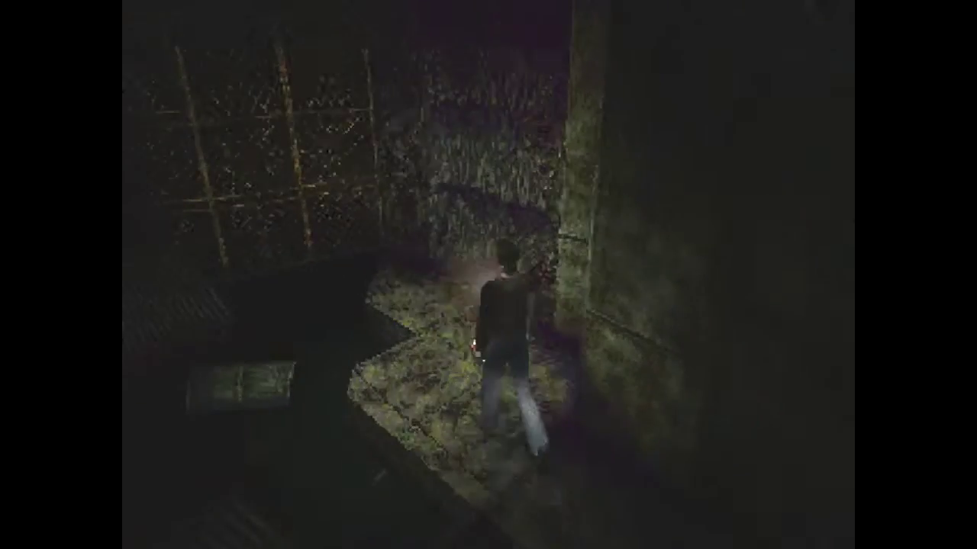
pyautogui.press('Left')
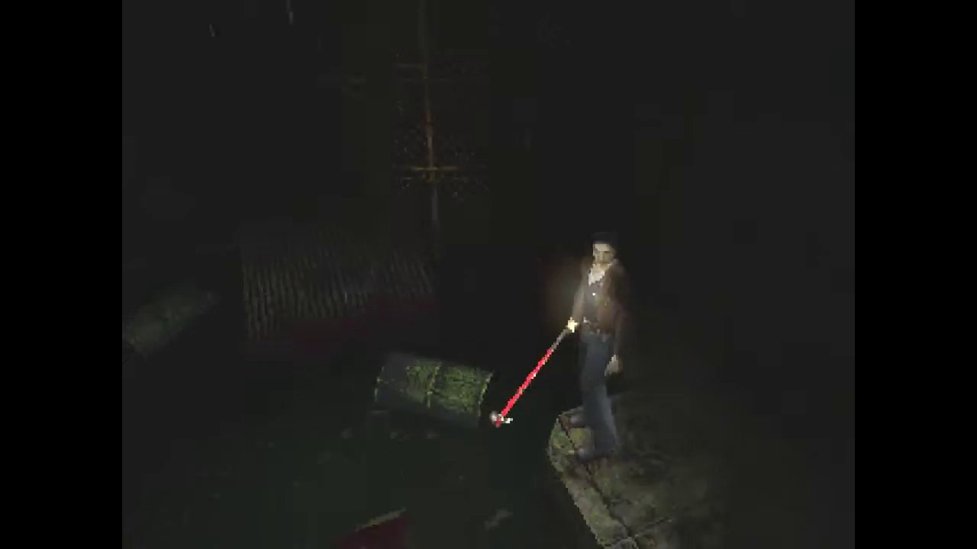
pyautogui.press('Up')
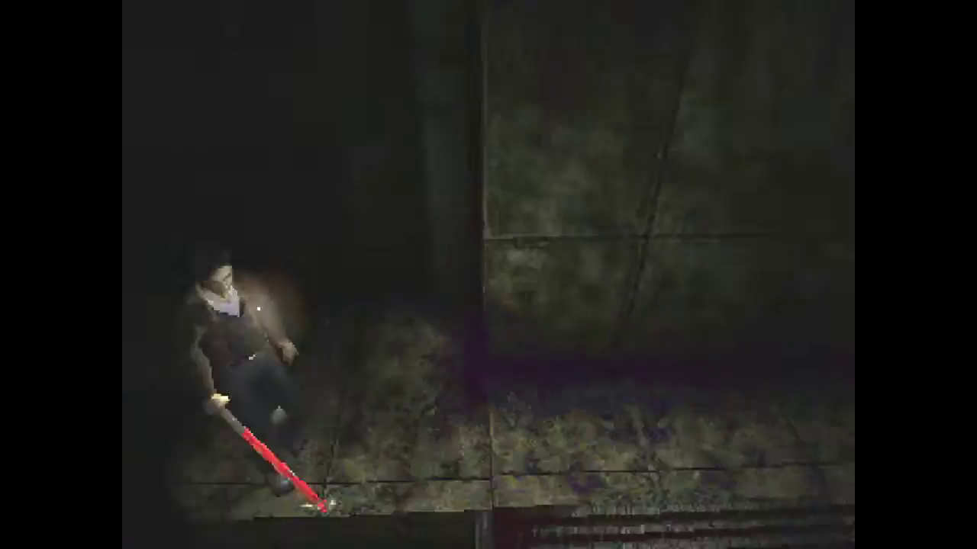
pyautogui.press('Up')
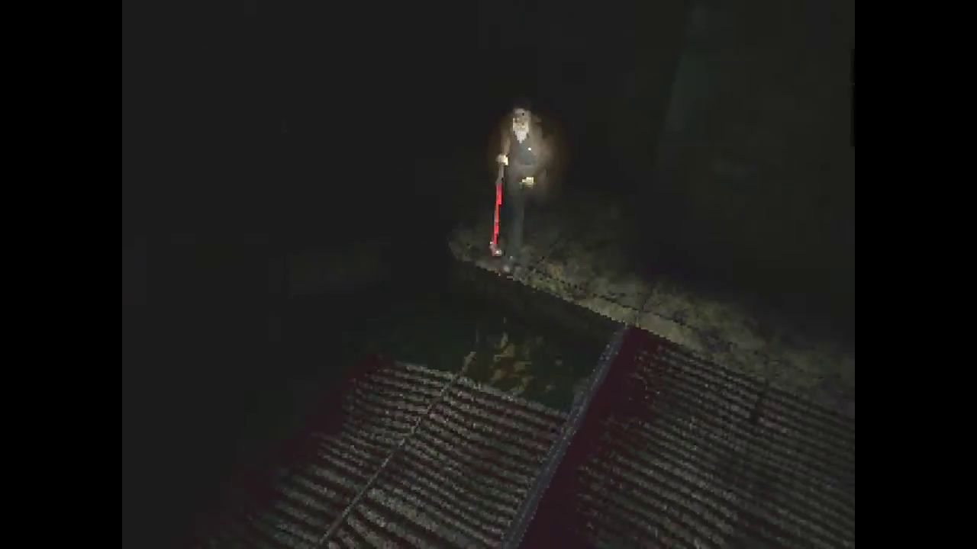
pyautogui.press('Up')
pyautogui.press('Up')
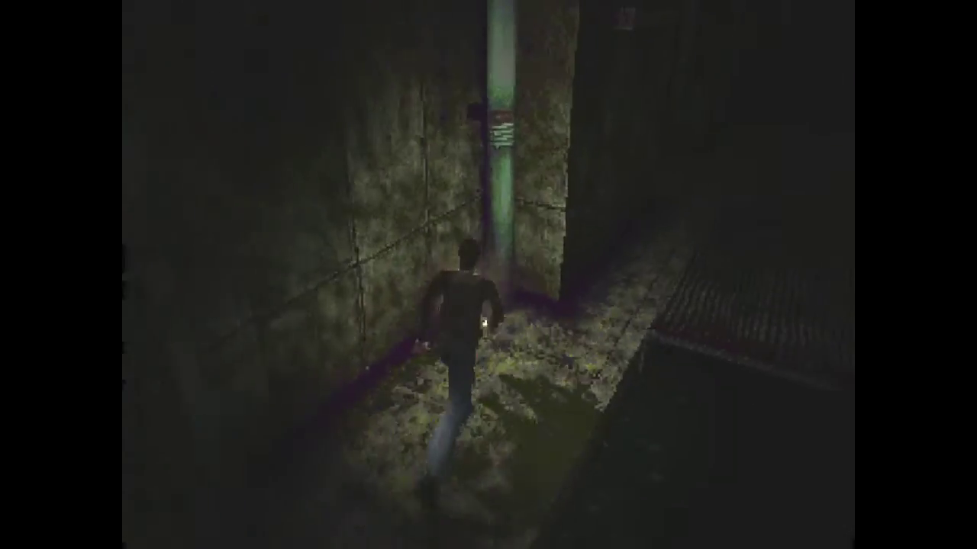
pyautogui.press('Up')
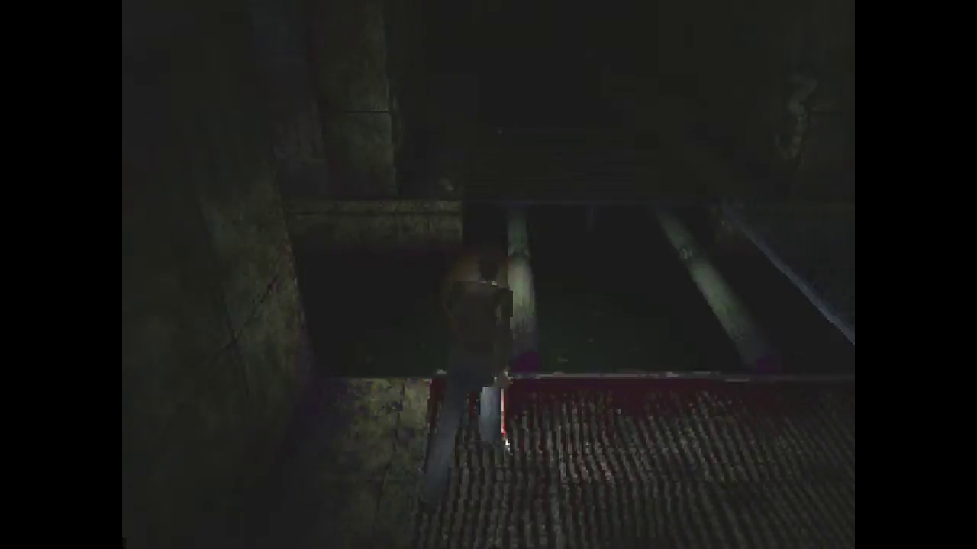
pyautogui.press('Up')
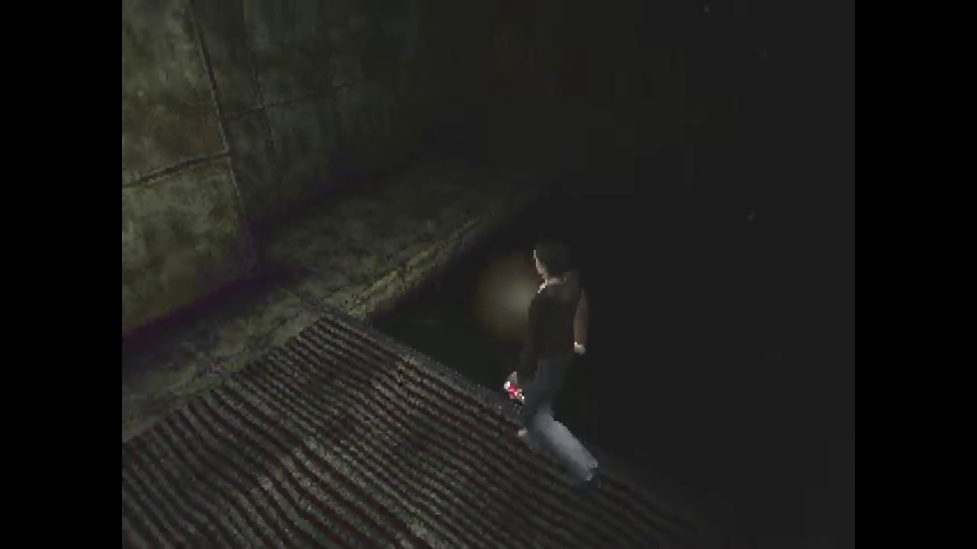
pyautogui.press('Up')
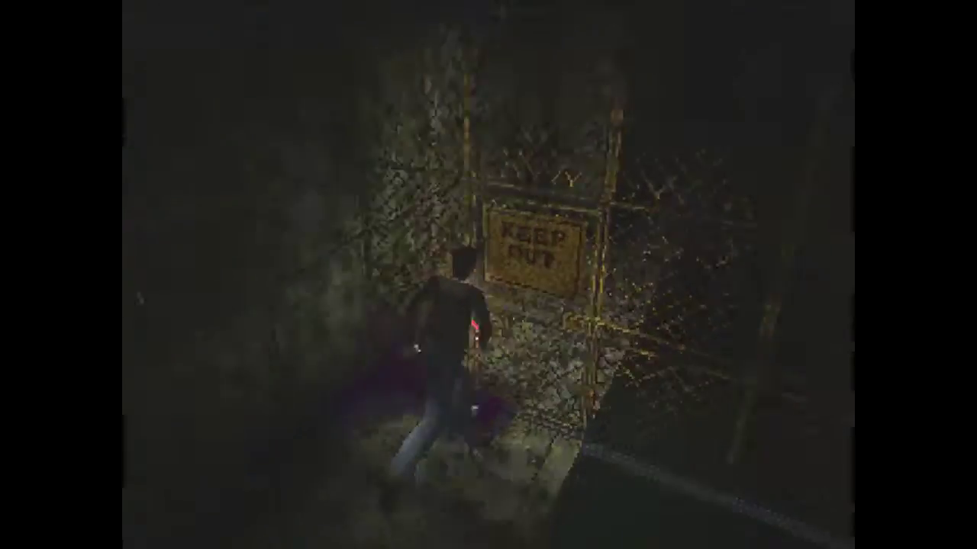
pyautogui.press('Up')
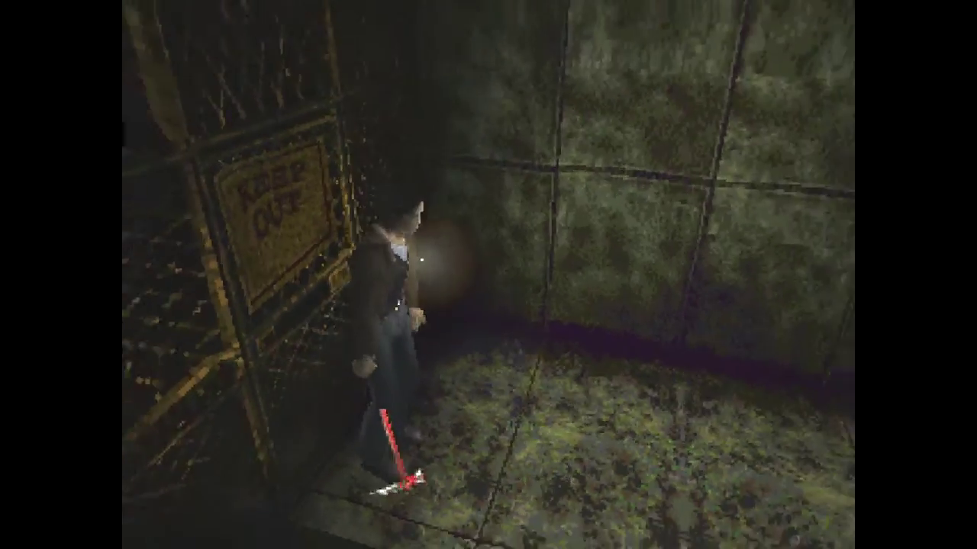
pyautogui.press('Up')
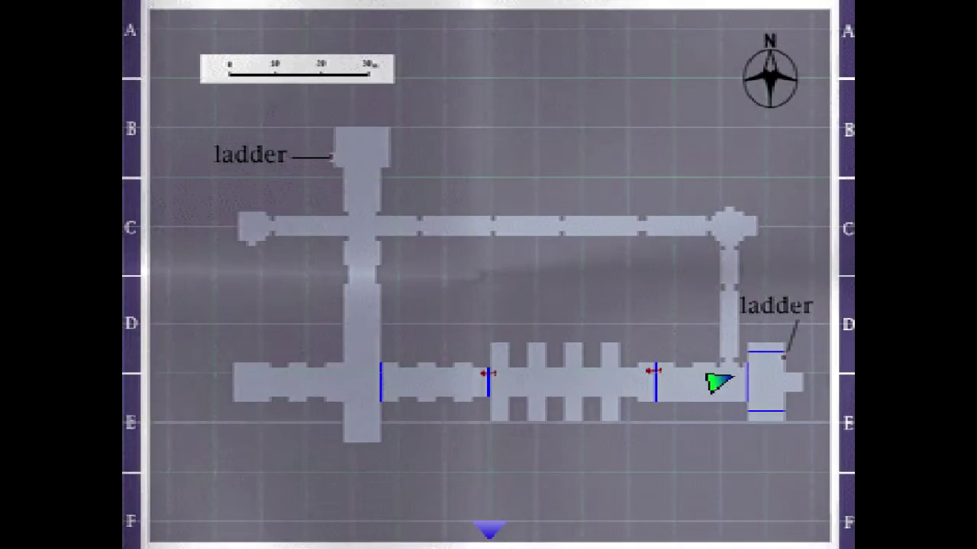
pyautogui.press('Escape')
pyautogui.press('Up')
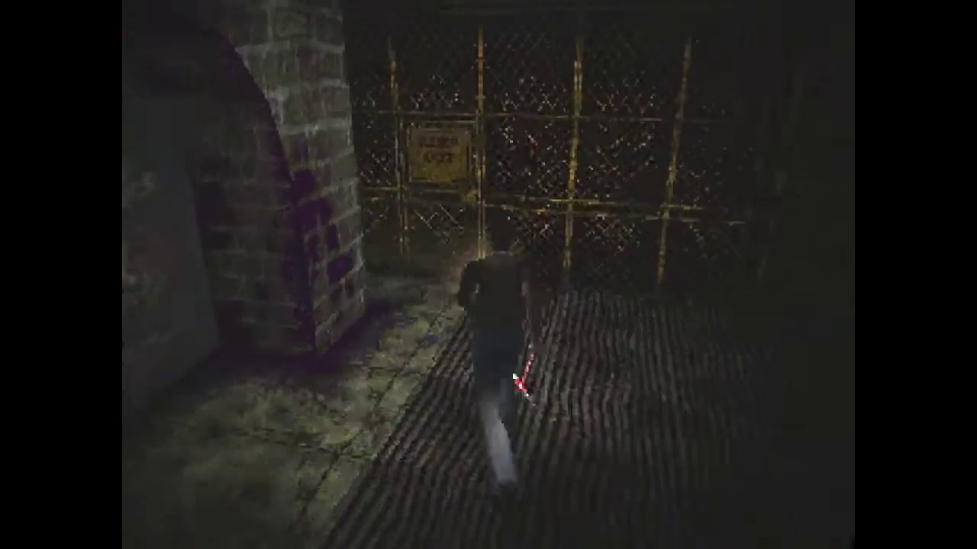
pyautogui.press('Up')
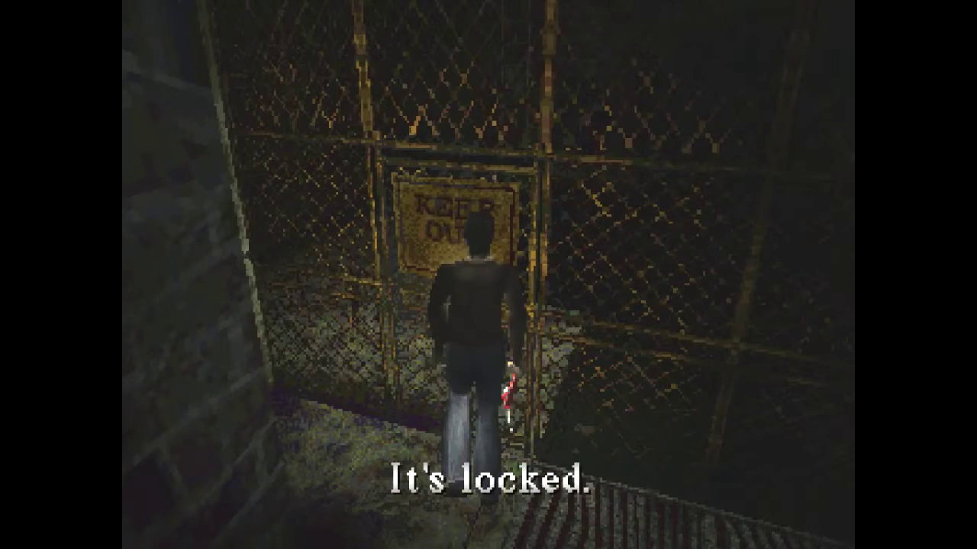
pyautogui.press('Return')
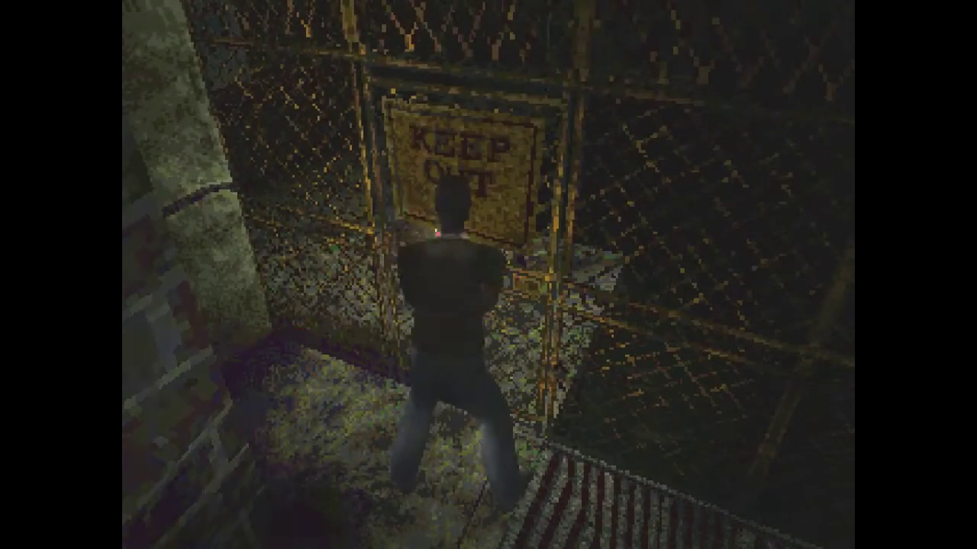
pyautogui.press('Down')
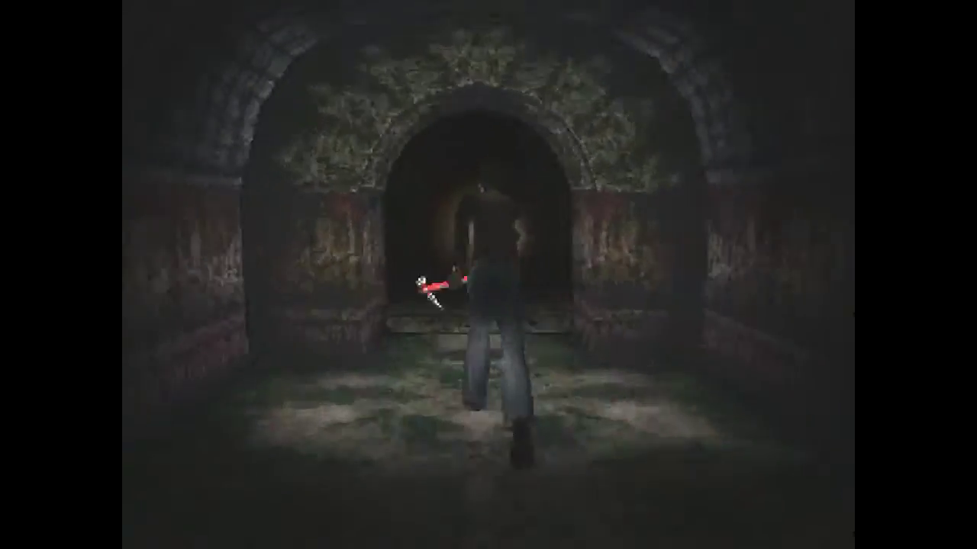
pyautogui.press('Left')
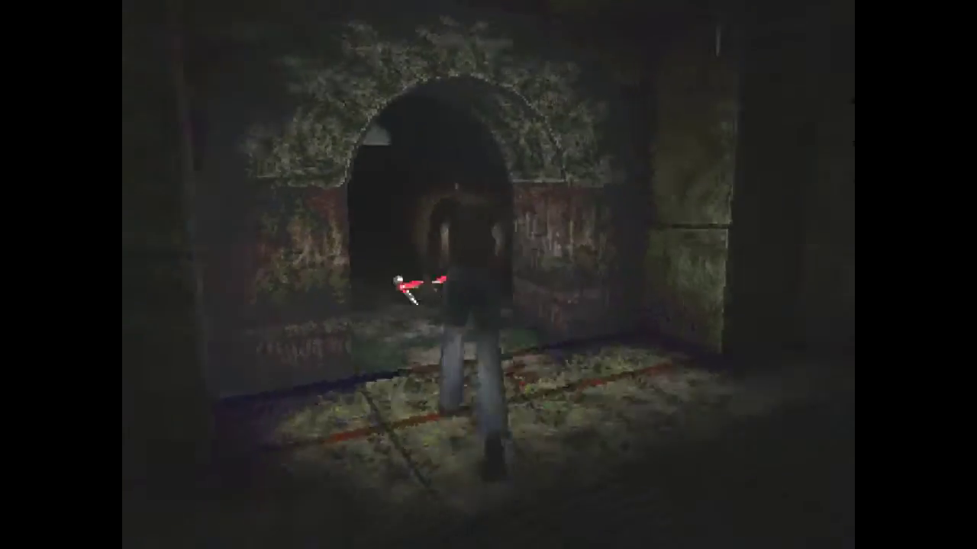
pyautogui.press('Up')
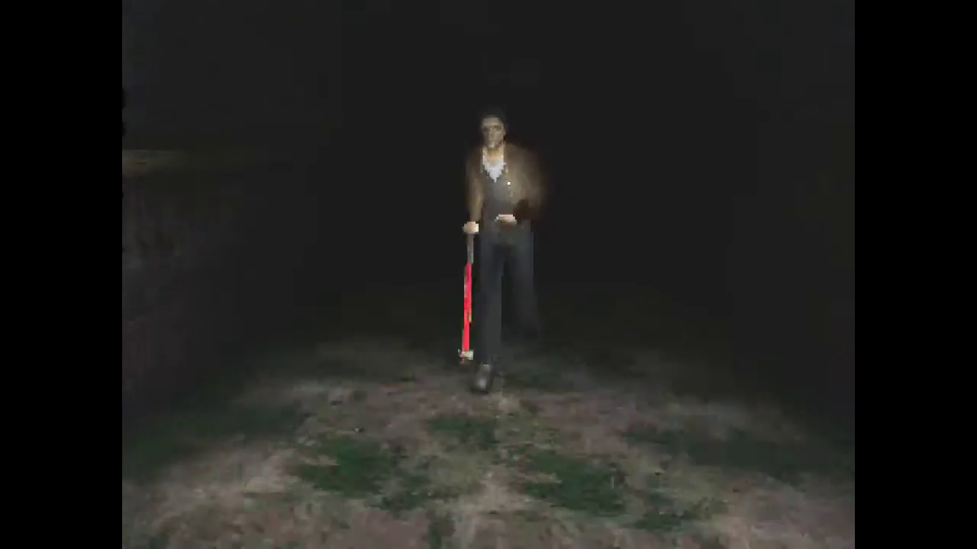
pyautogui.press('Left')
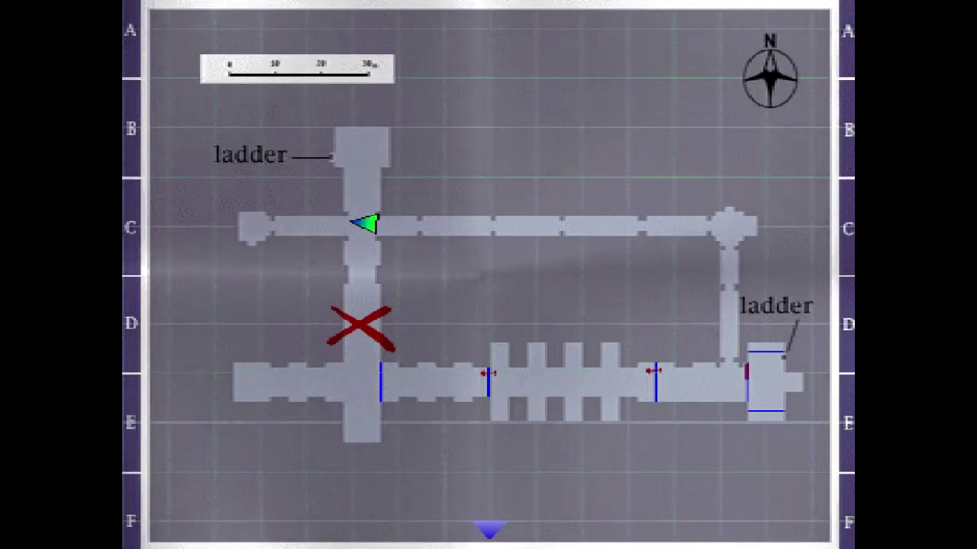
pyautogui.press('Escape')
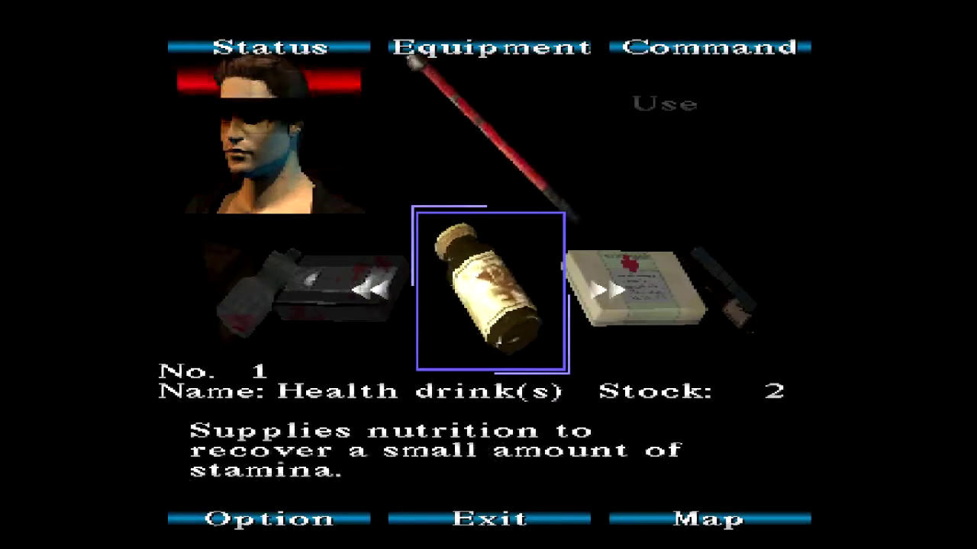
pyautogui.press('Right')
pyautogui.press('Left')
pyautogui.press('Right')
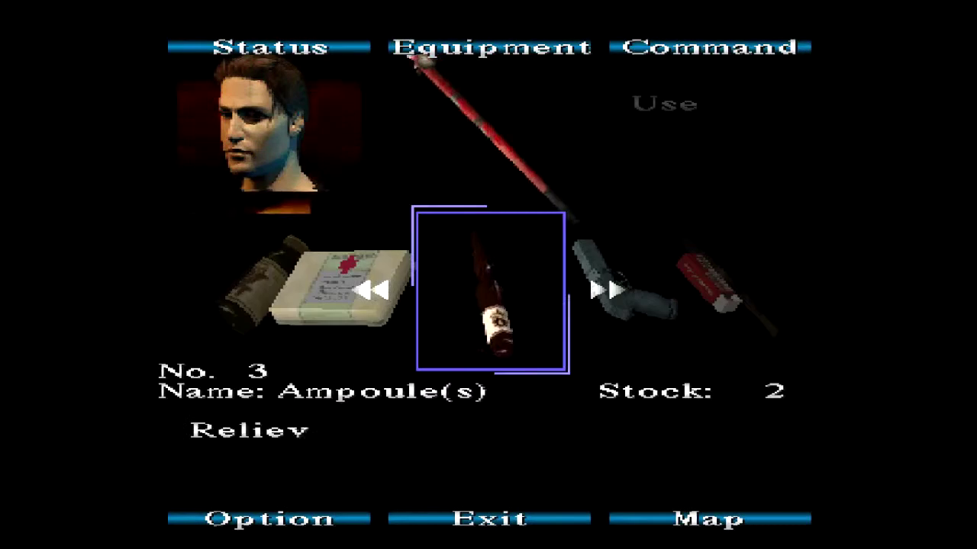
pyautogui.press('Right')
pyautogui.press('Left')
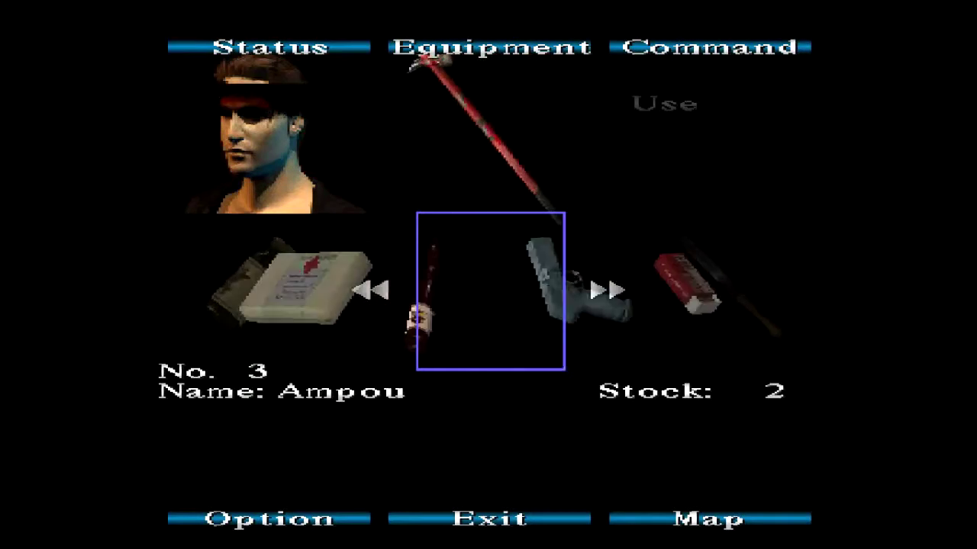
pyautogui.press('Left')
pyautogui.press('Left')
pyautogui.press('Right')
pyautogui.press('Return')
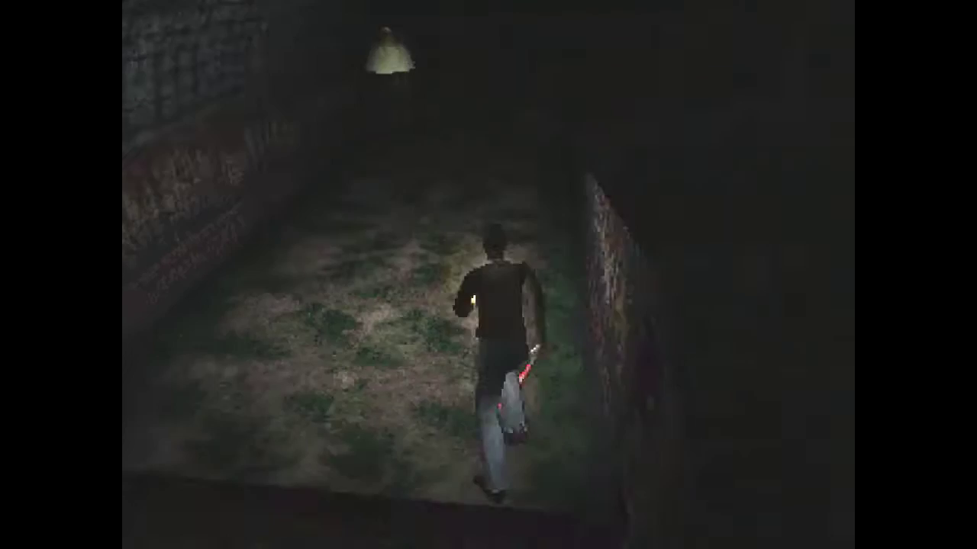
pyautogui.press('Up')
pyautogui.press('Up')
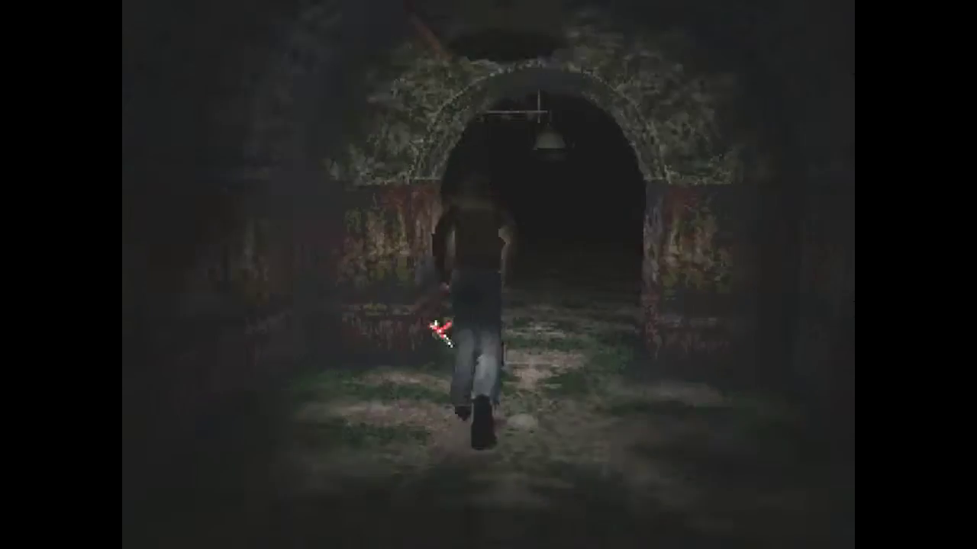
pyautogui.press('Up')
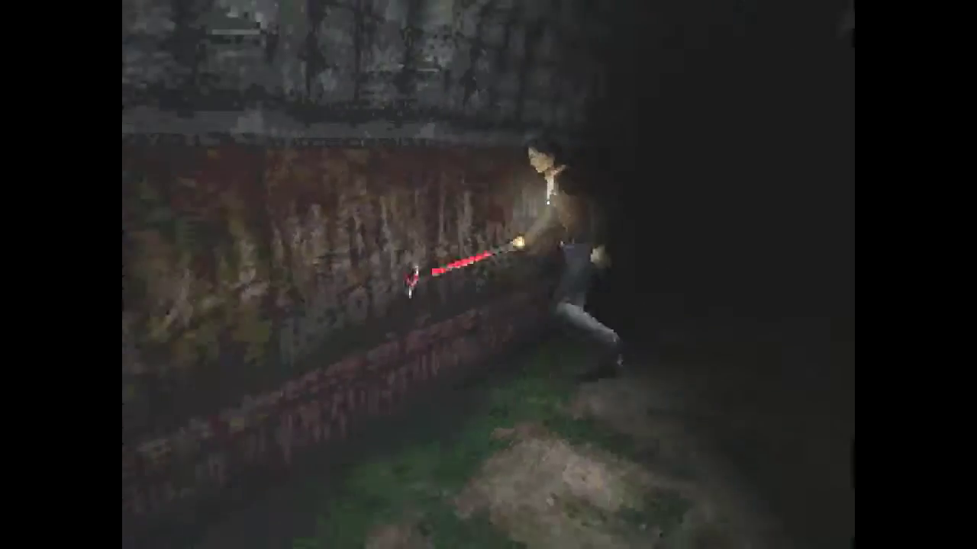
pyautogui.press('Up')
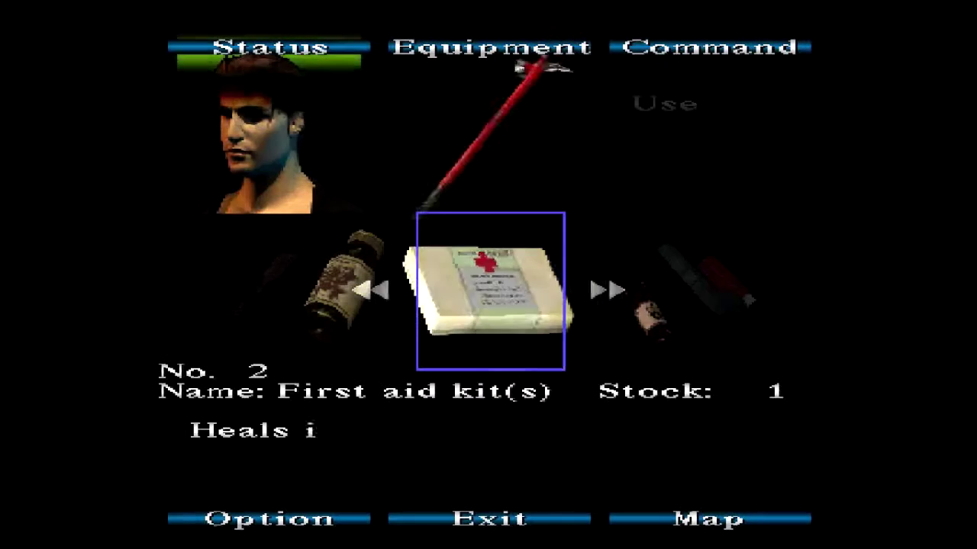
pyautogui.press('Left')
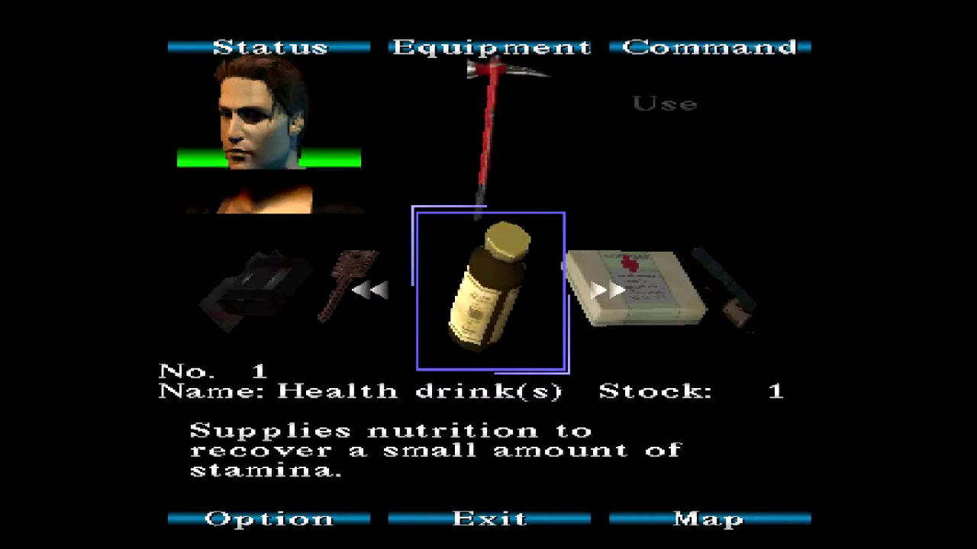
pyautogui.press('Right')
pyautogui.press('Right')
pyautogui.press('Left')
pyautogui.press('Right')
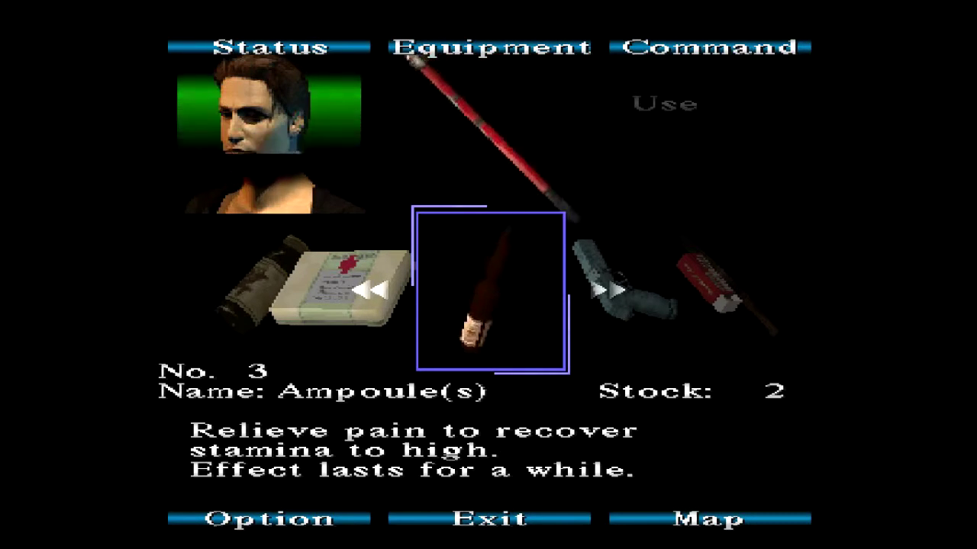
pyautogui.press('Left')
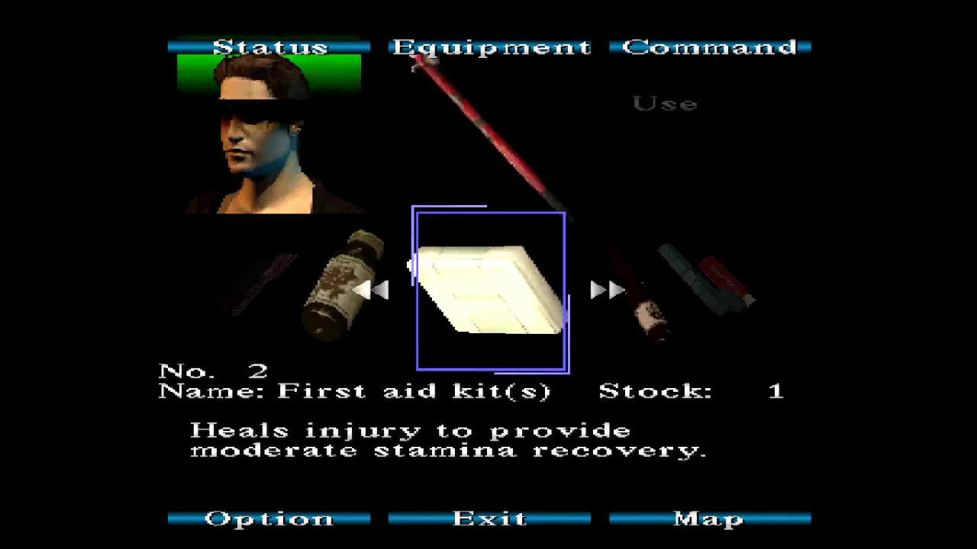
pyautogui.press('Left')
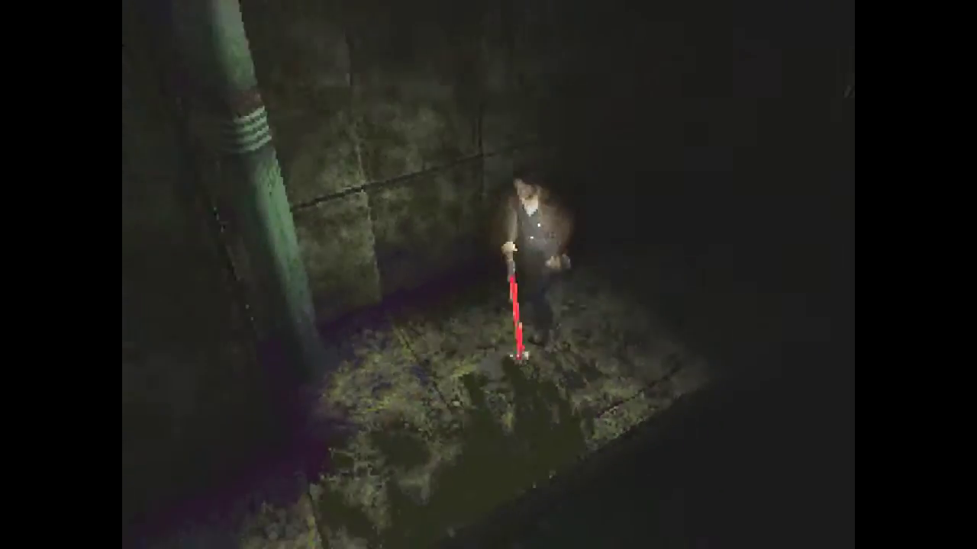
pyautogui.press('Up')
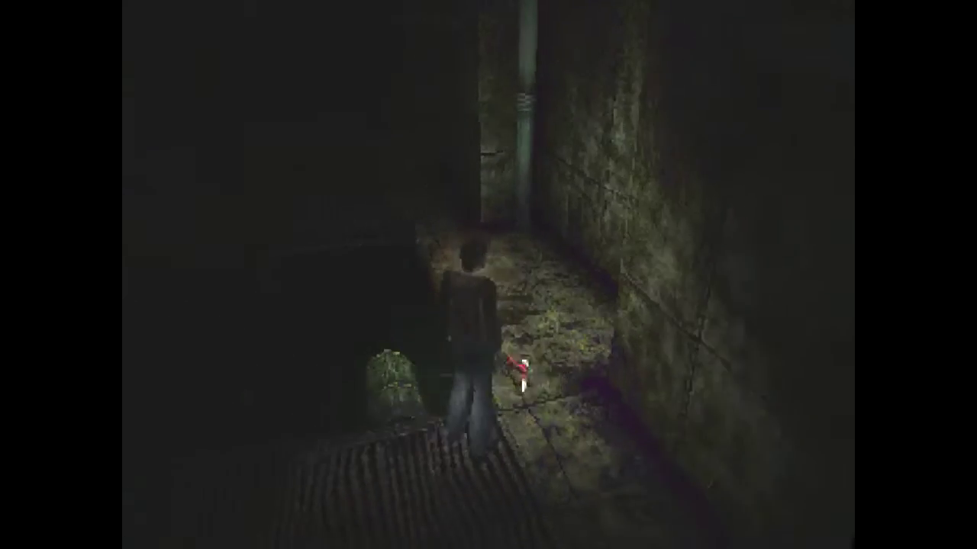
pyautogui.press('Up')
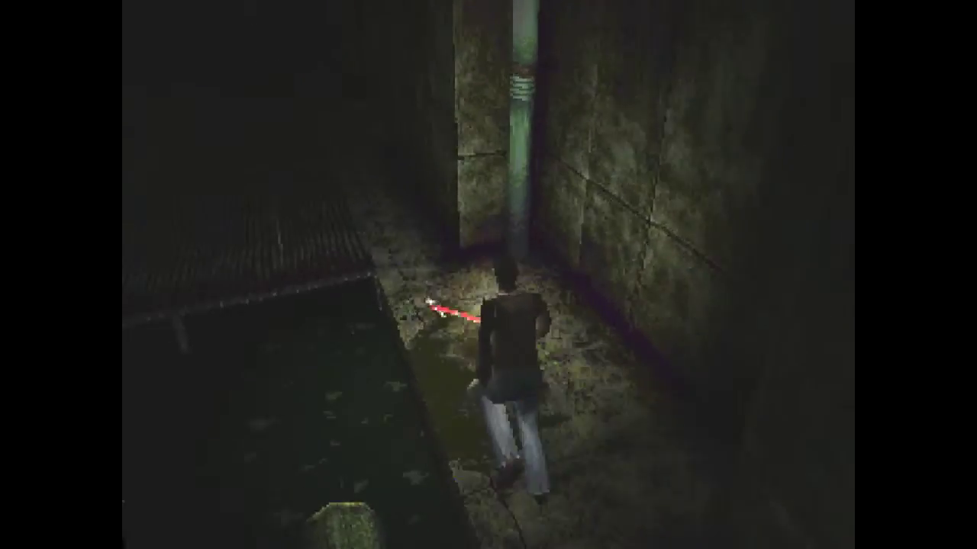
pyautogui.press('Up')
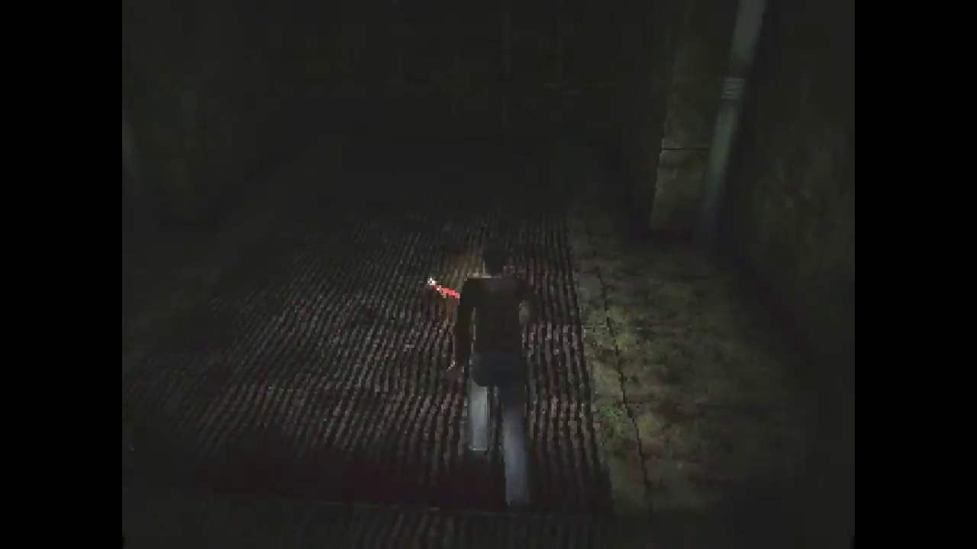
pyautogui.press('Up')
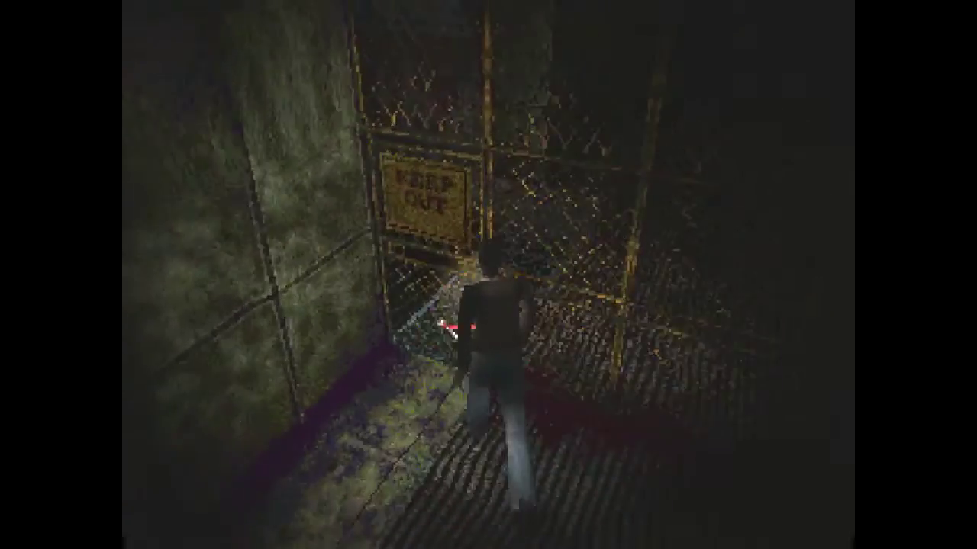
pyautogui.press('x')
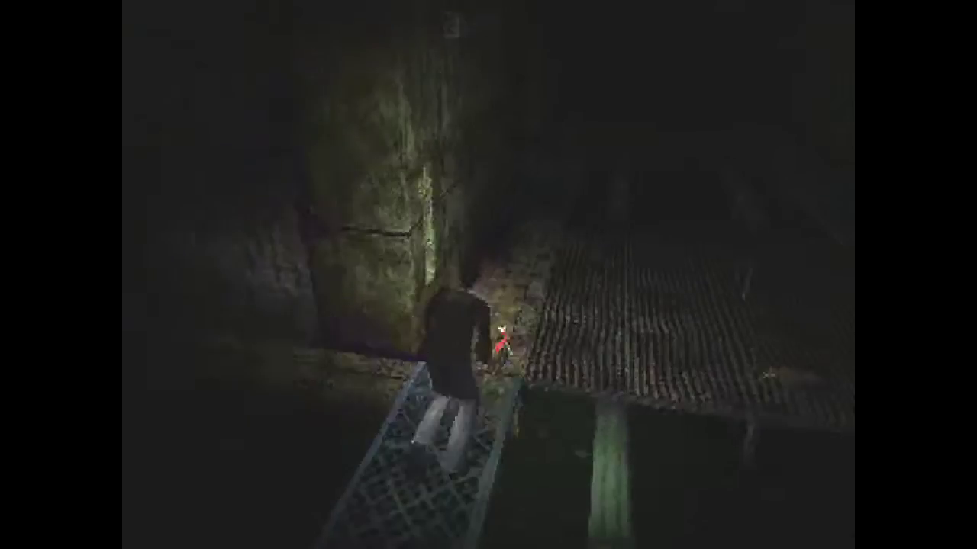
pyautogui.press('Up')
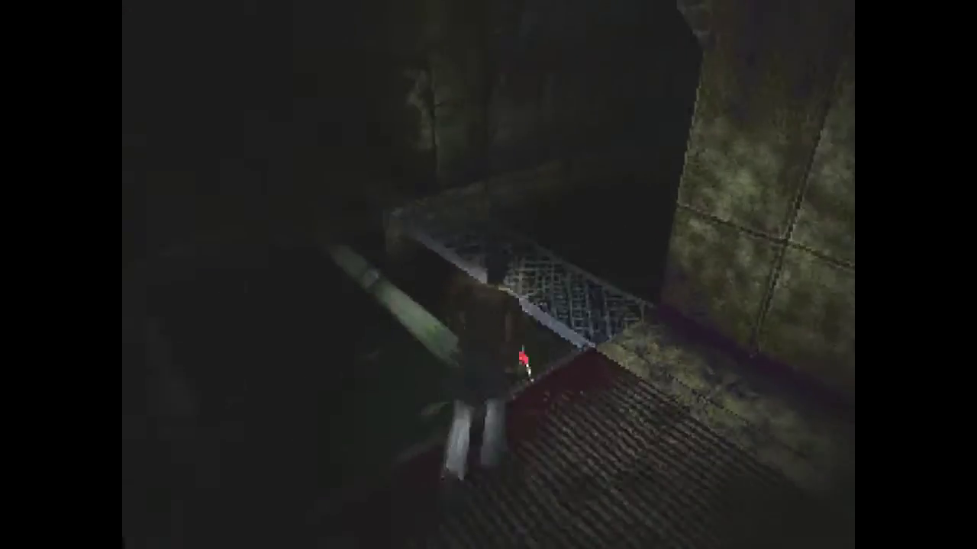
pyautogui.press('Up')
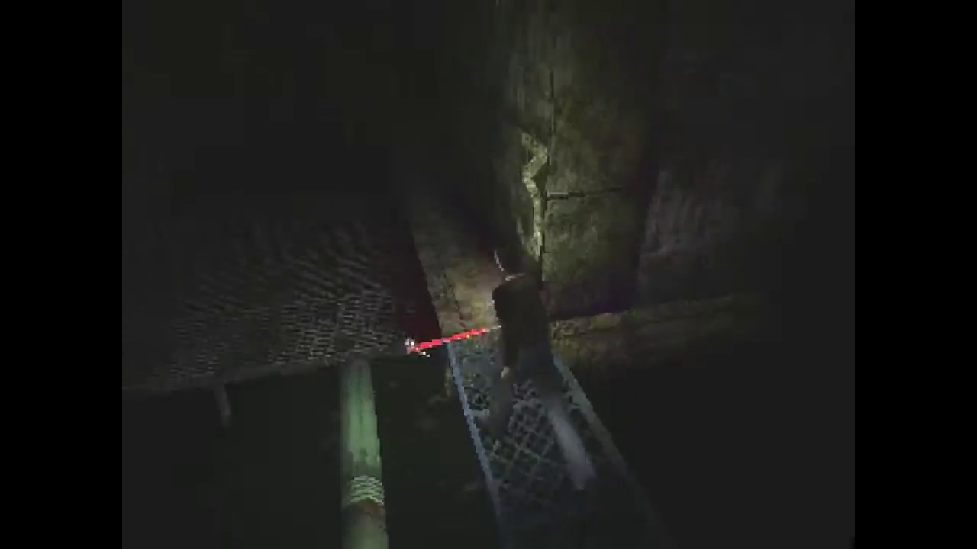
pyautogui.press('Up')
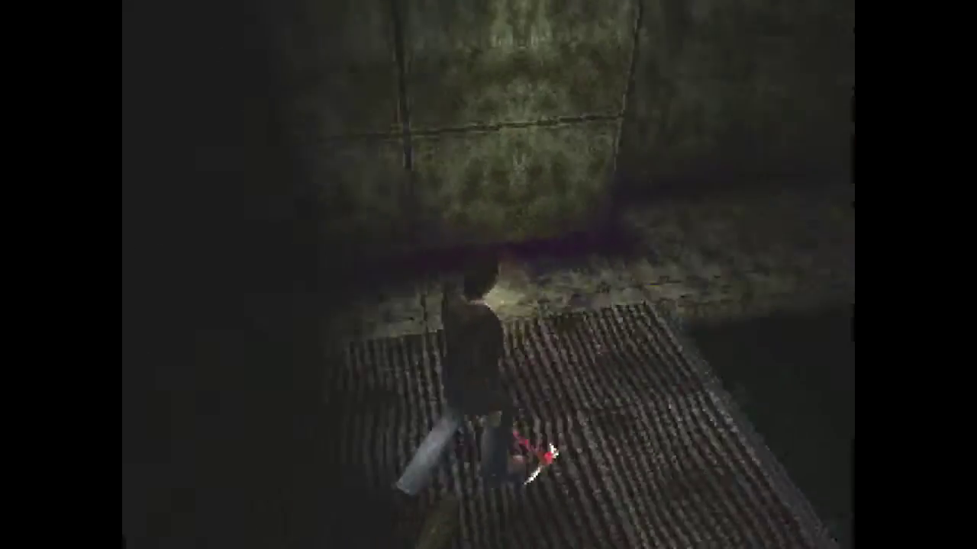
pyautogui.press('Up')
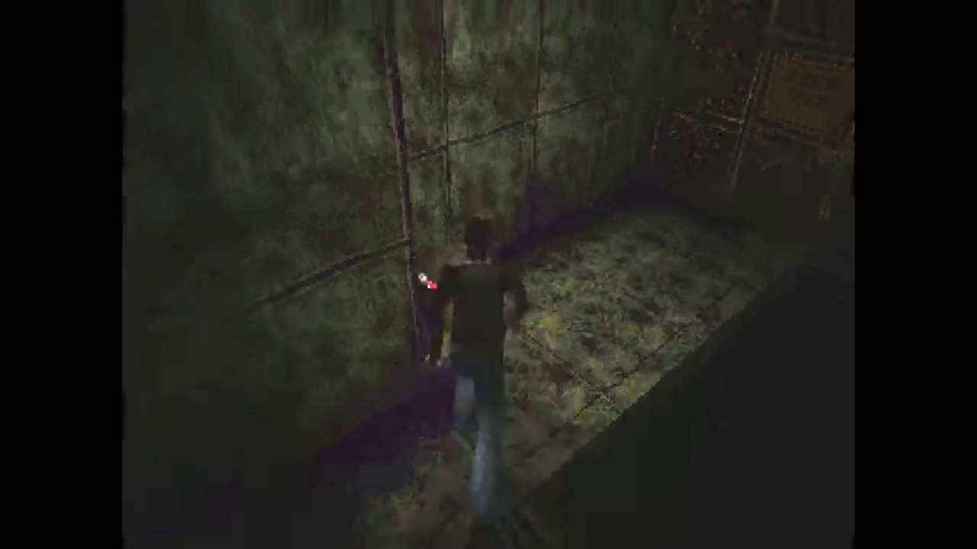
pyautogui.press('Right')
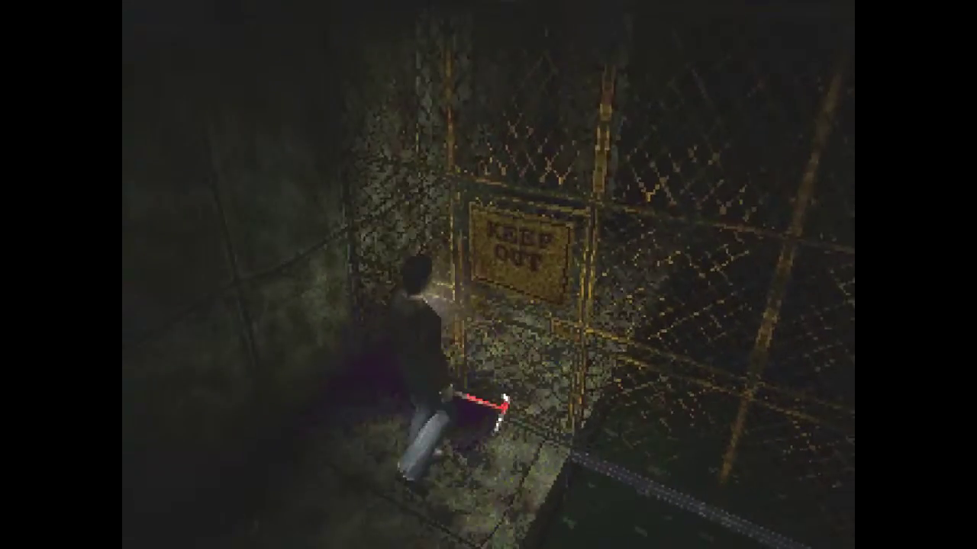
pyautogui.press('x')
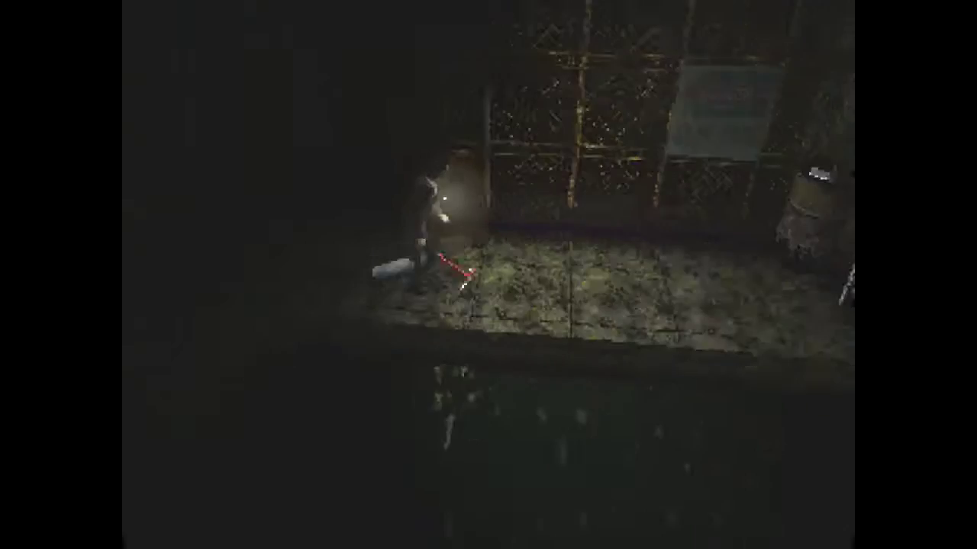
pyautogui.press('Up')
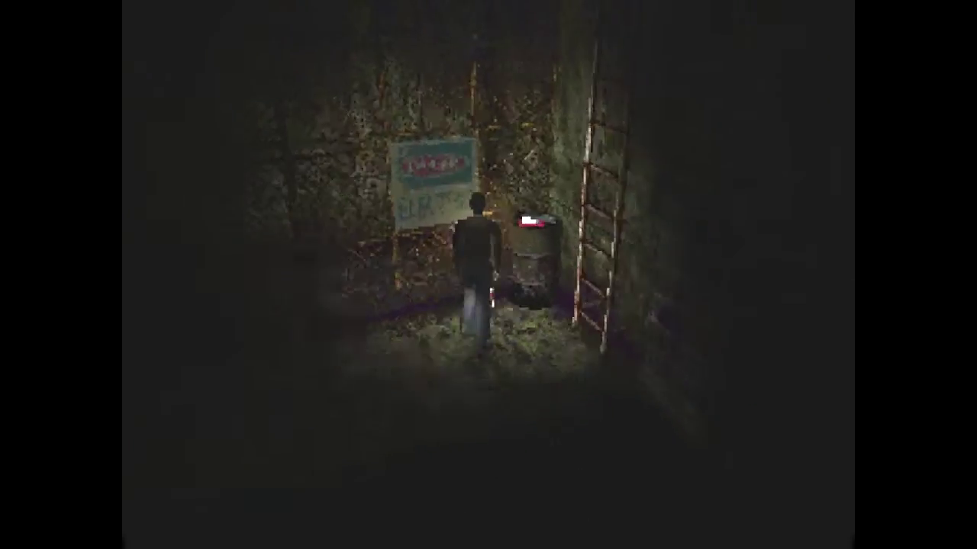
pyautogui.press('Up')
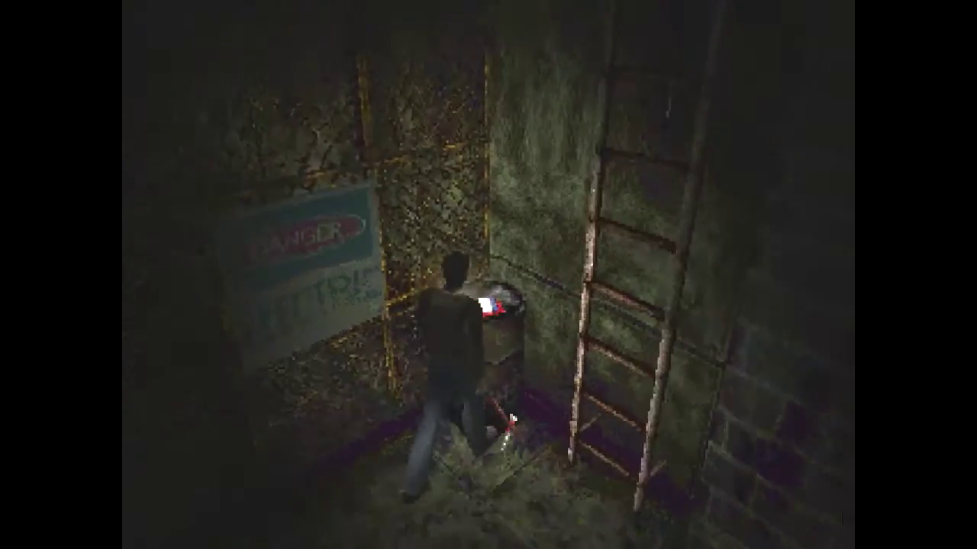
pyautogui.press('z')
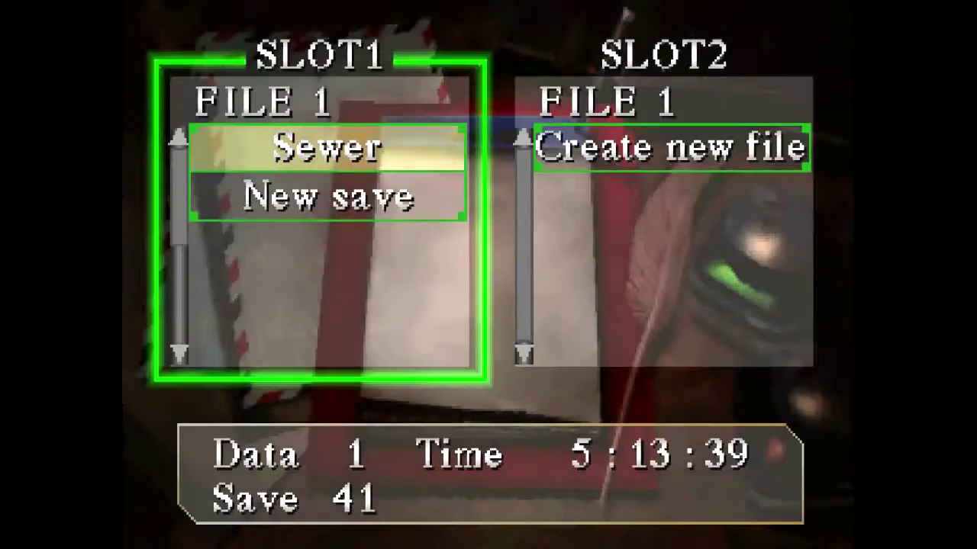
pyautogui.press('z')
pyautogui.press('z')
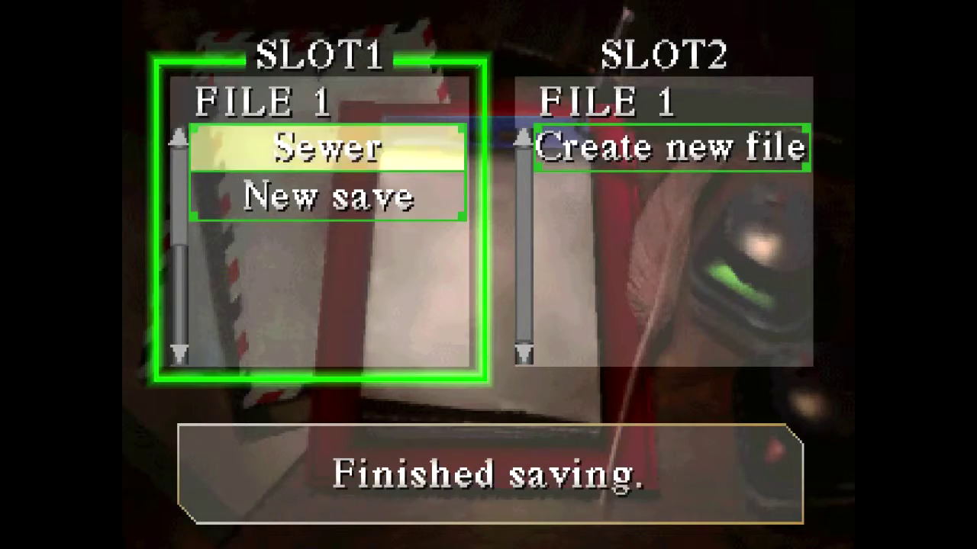
pyautogui.press('x')
pyautogui.press('Up')
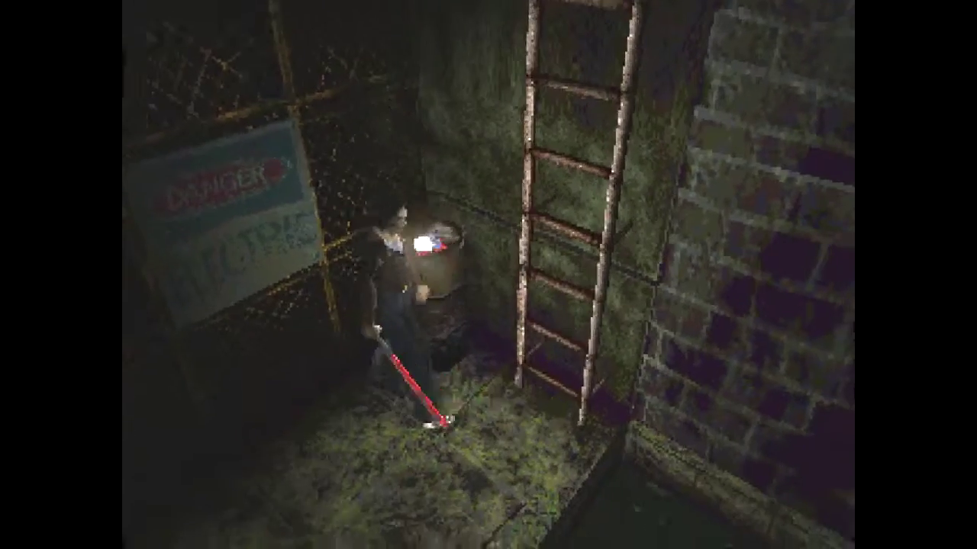